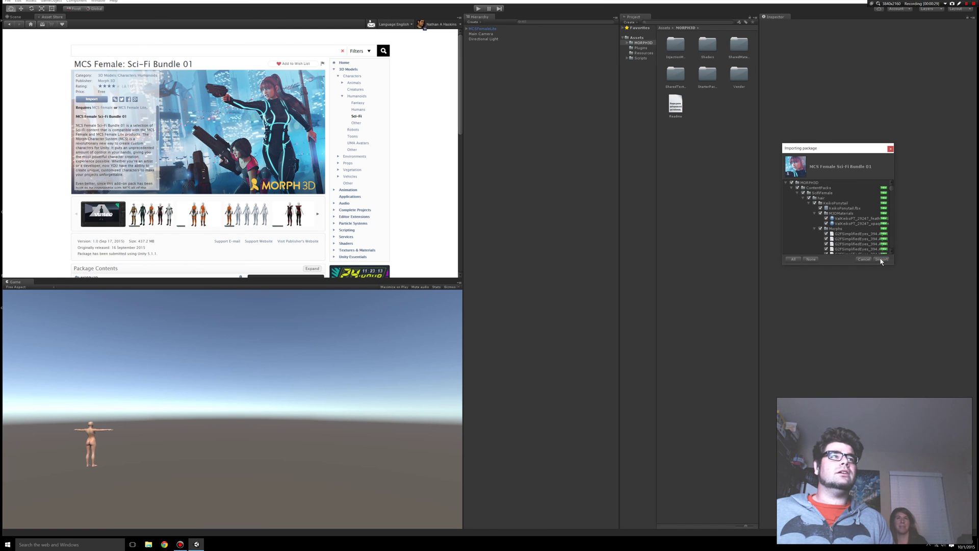
Import all the listed assets of the MCS Female Sci-Fi Bundle 01 package into the project.
{"action": "left_click", "coordinate": [881, 259]}
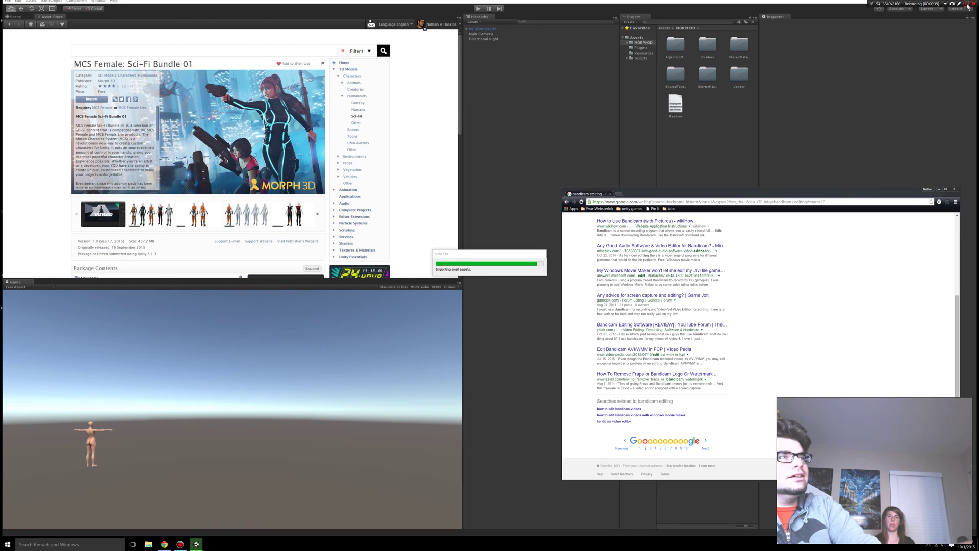
{"action": "left_click", "coordinate": [966, 4]}
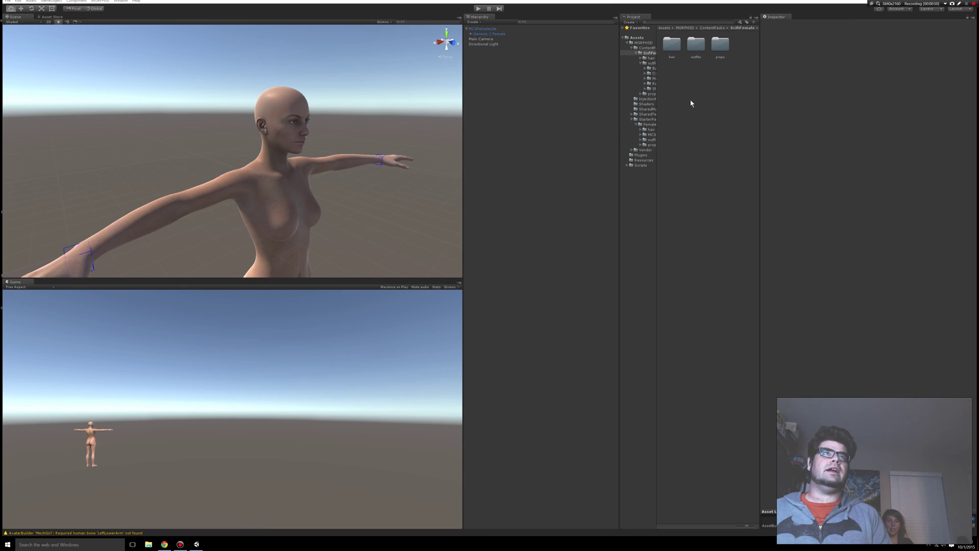
Widen the project's folder tree and browse ContentPacks to SciFiFemale/hair/KeikoPonytail, selecting the ponytail model.
{"action": "left_click_drag", "start_coordinate": [619, 130], "coordinate": [720, 146]}
{"action": "left_click", "coordinate": [567, 48]}
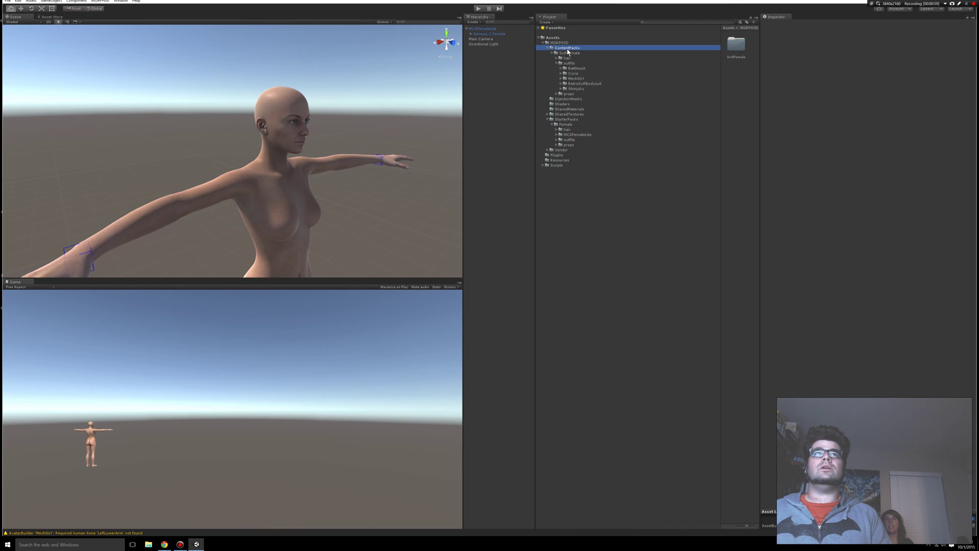
{"action": "double_click", "coordinate": [737, 46]}
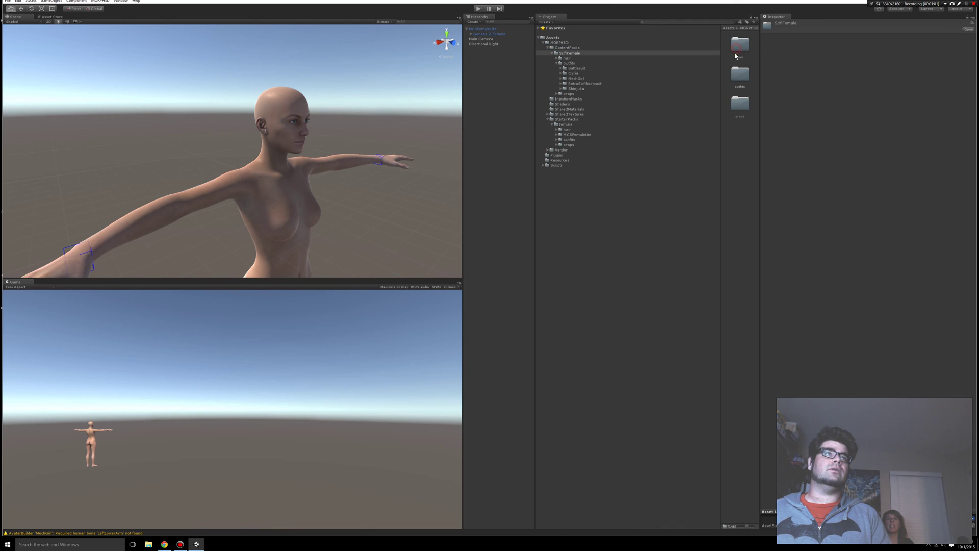
{"action": "left_click_drag", "start_coordinate": [721, 86], "coordinate": [596, 101]}
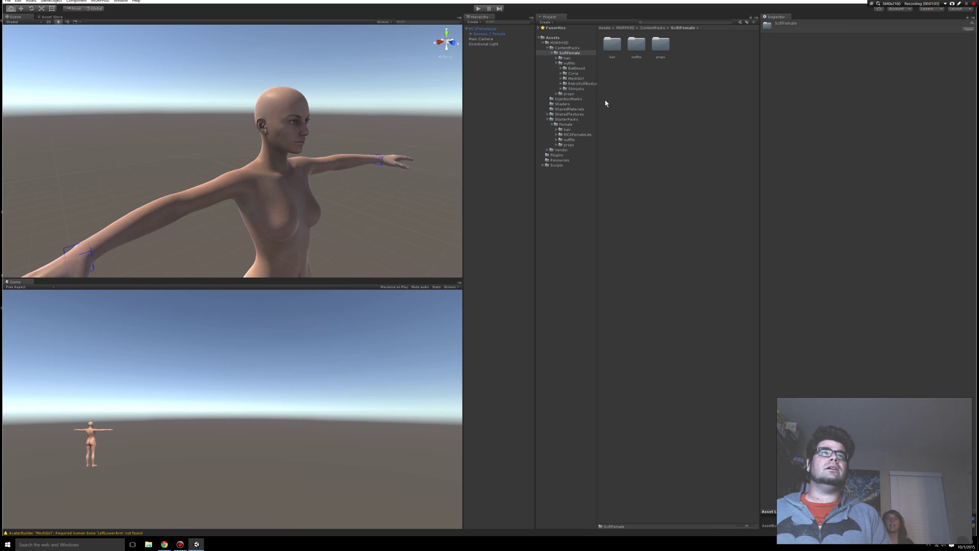
{"action": "double_click", "coordinate": [612, 46]}
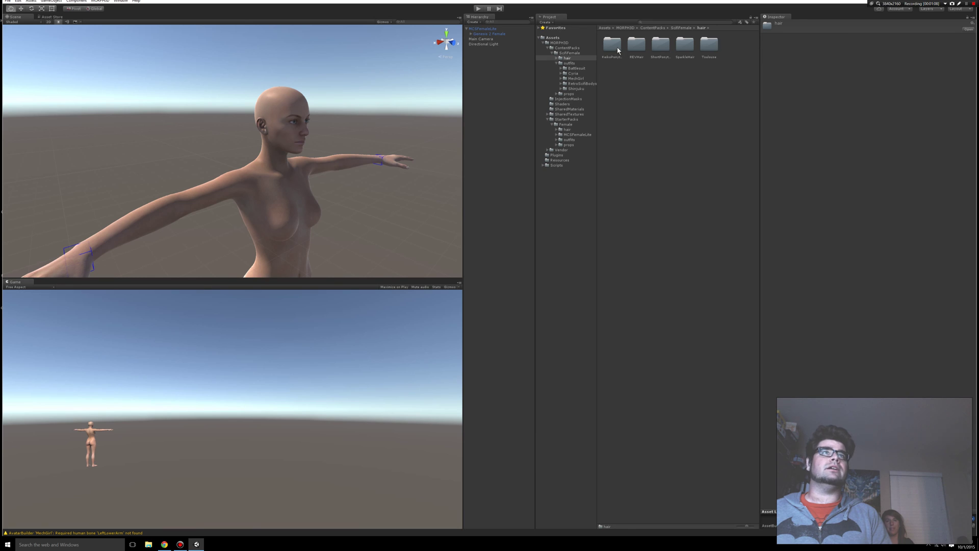
{"action": "double_click", "coordinate": [618, 49]}
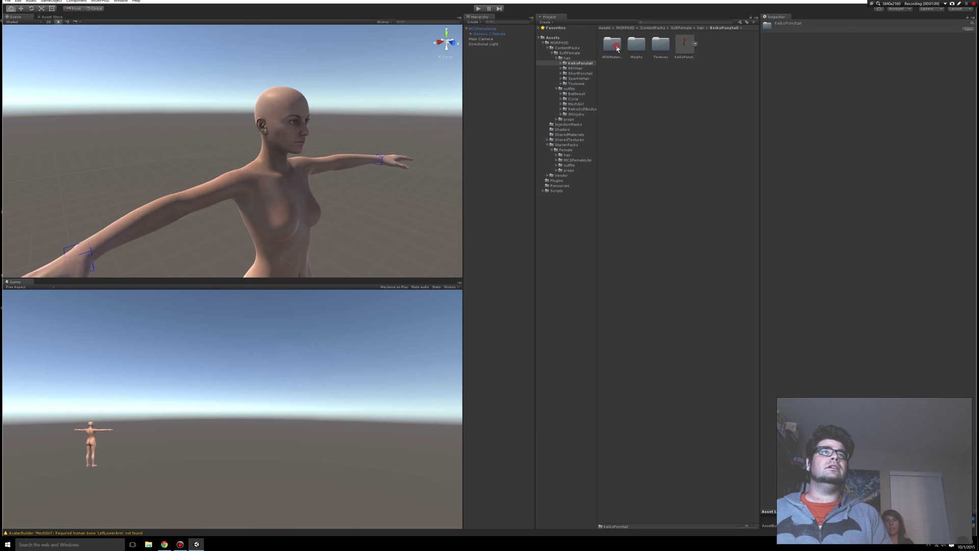
{"action": "left_click", "coordinate": [684, 45]}
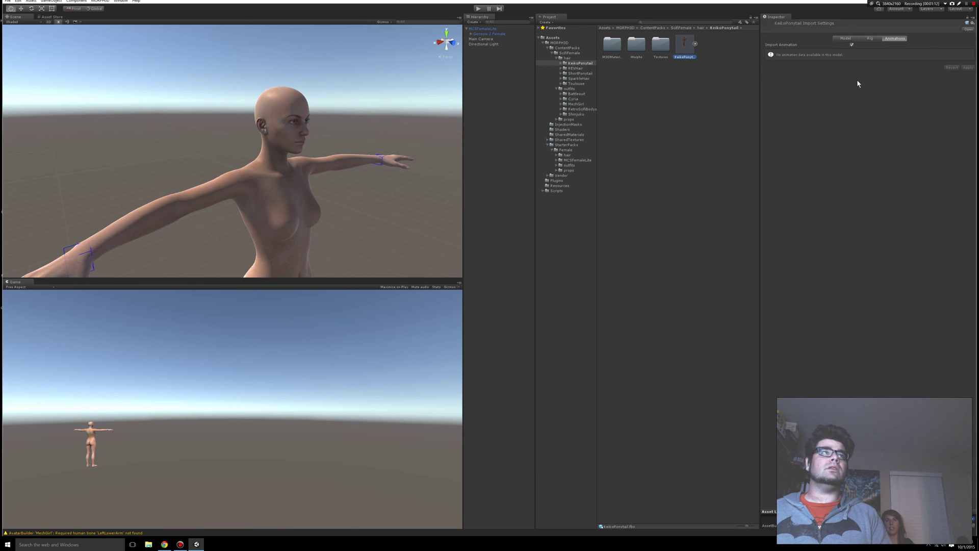
Try to remove the MechGirl content pack from MCSFemaleLite, and add the KeikoPonytail model as a new content pack.
{"action": "left_click", "coordinate": [486, 29]}
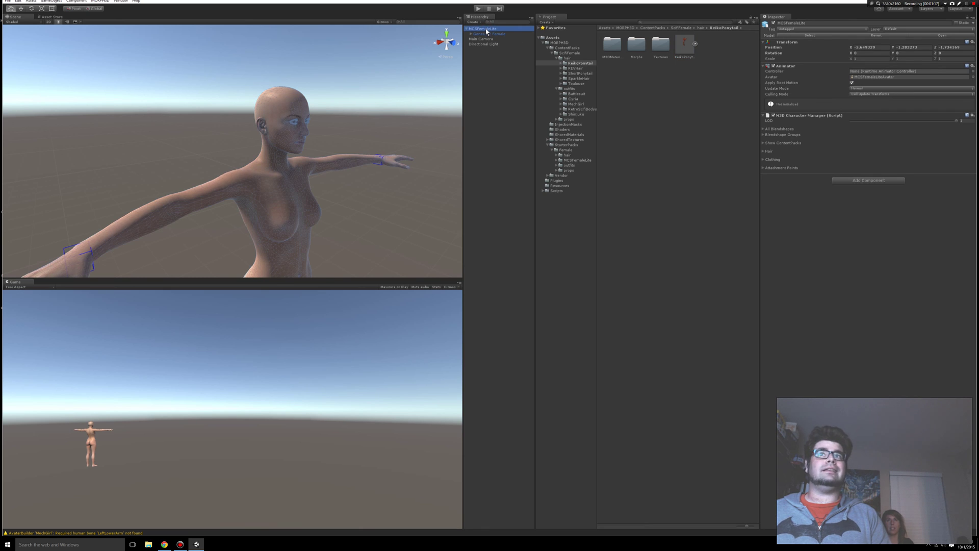
{"action": "left_click", "coordinate": [762, 143]}
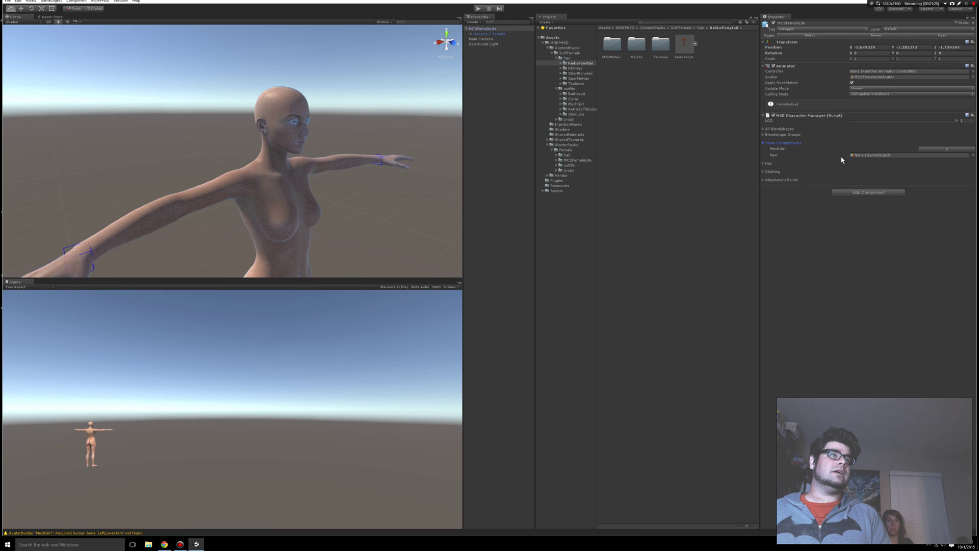
{"action": "left_click", "coordinate": [930, 149]}
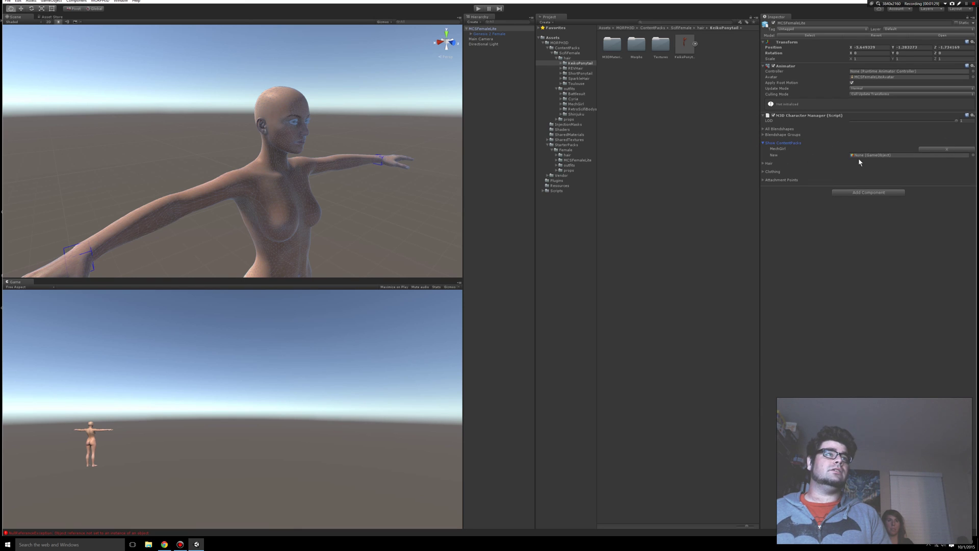
{"action": "left_click_drag", "start_coordinate": [688, 42], "coordinate": [867, 158]}
{"action": "scroll", "coordinate": [335, 142], "scroll_direction": "down", "scroll_amount": 5}
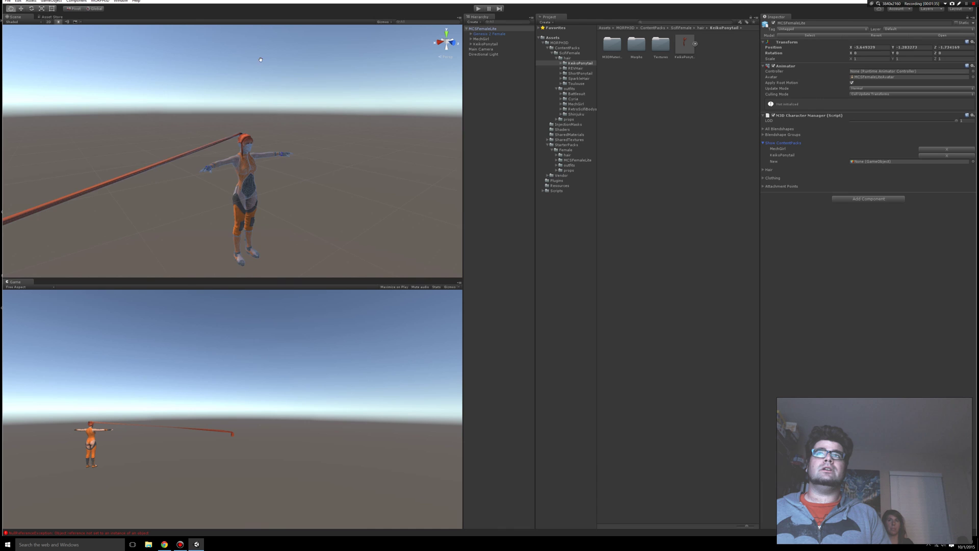
{"action": "mouse_move", "coordinate": [345, 151]}
{"action": "right_mouse_down"}
{"action": "mouse_move", "coordinate": [207, 131]}
{"action": "mouse_move", "coordinate": [255, 192]}
{"action": "mouse_move", "coordinate": [298, 171]}
{"action": "mouse_move", "coordinate": [291, 160]}
{"action": "mouse_move", "coordinate": [341, 164]}
{"action": "right_mouse_up"}
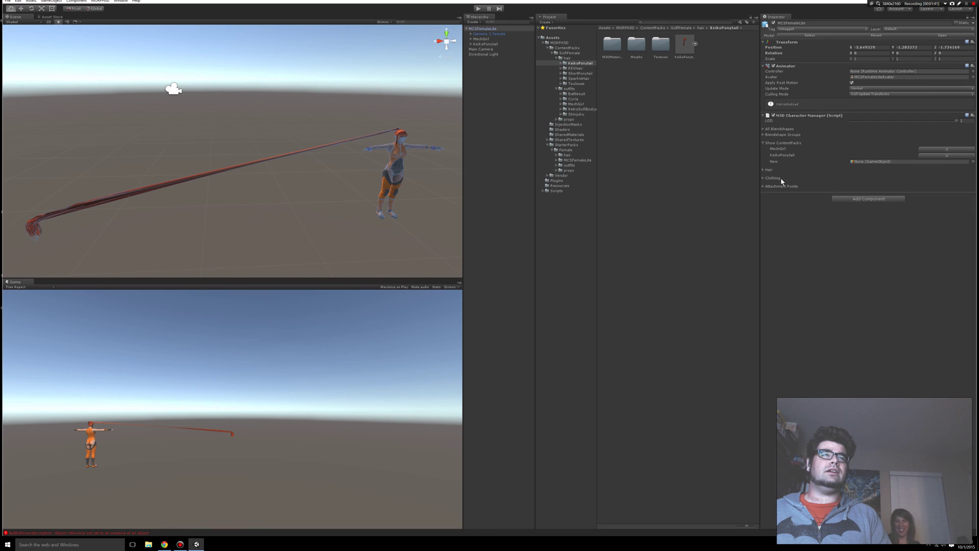
Disable and re-enable the Keiko Ponytail hair in the character manager, and delete the KeikoPonytail object from the scene.
{"action": "left_click", "coordinate": [763, 170]}
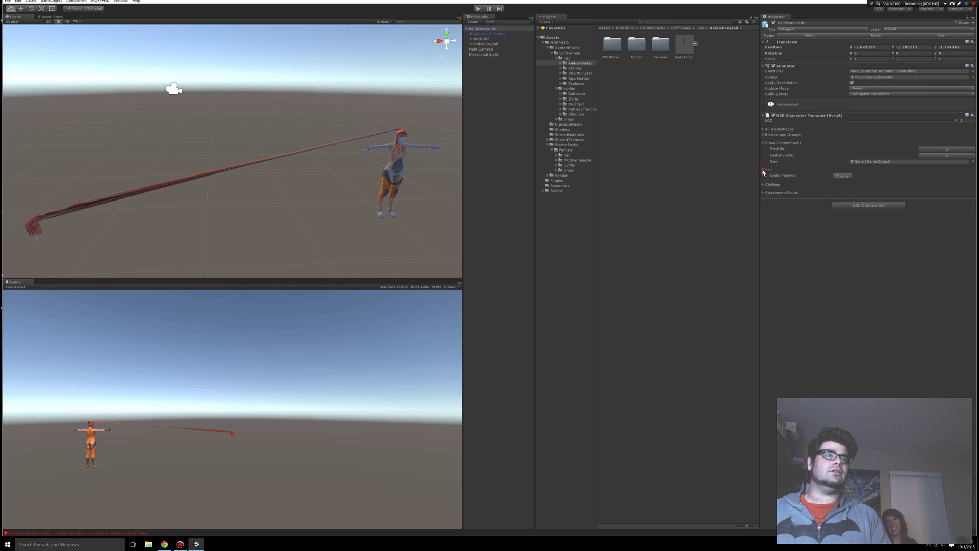
{"action": "left_click", "coordinate": [842, 176]}
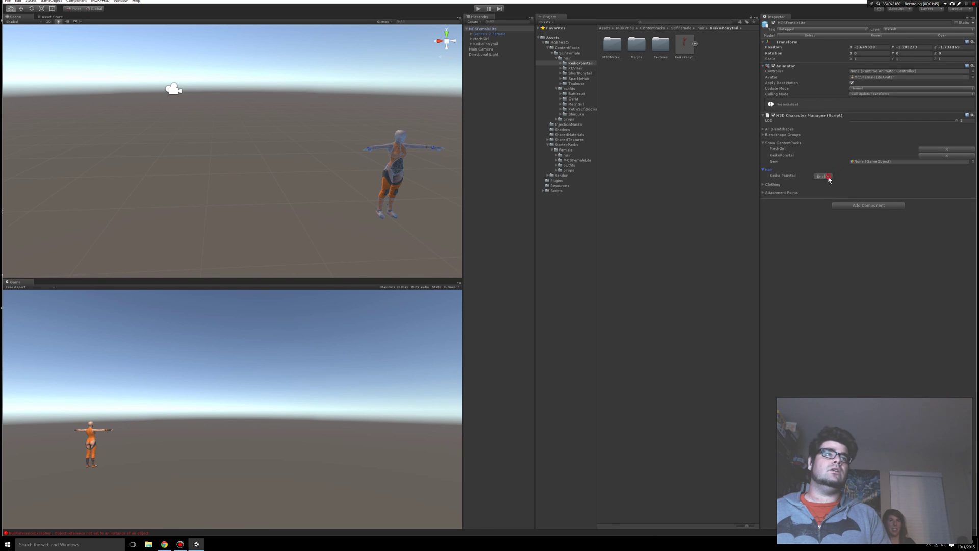
{"action": "left_click", "coordinate": [822, 176]}
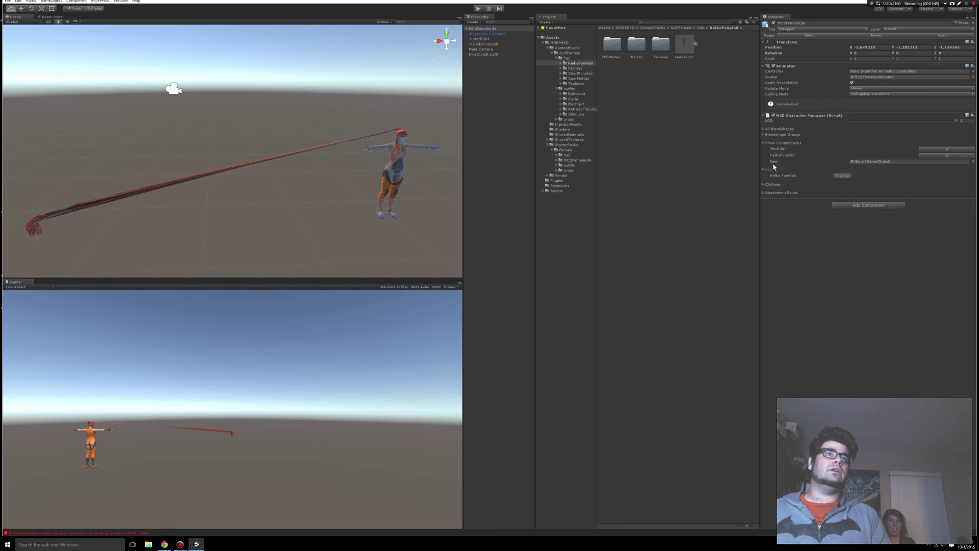
{"action": "left_click", "coordinate": [491, 45]}
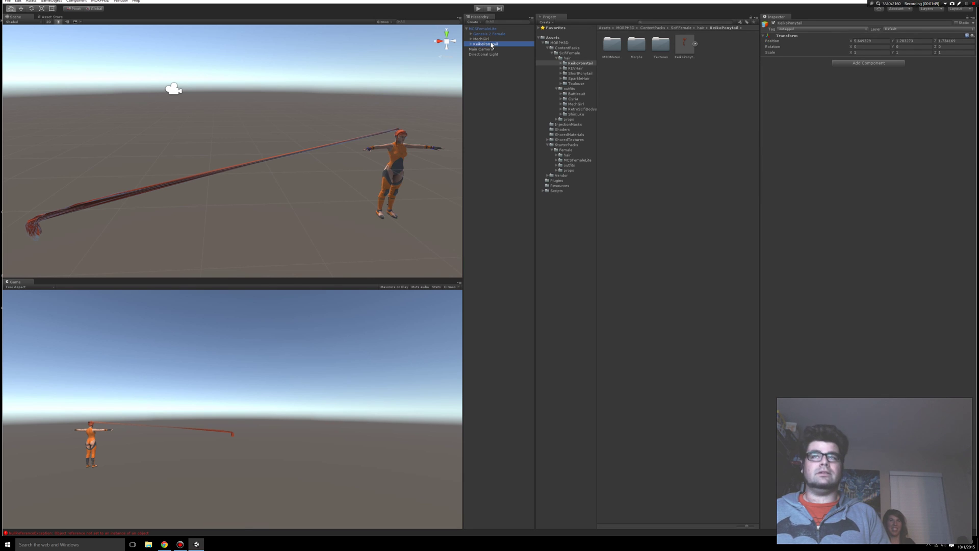
{"action": "key", "text": "Delete"}
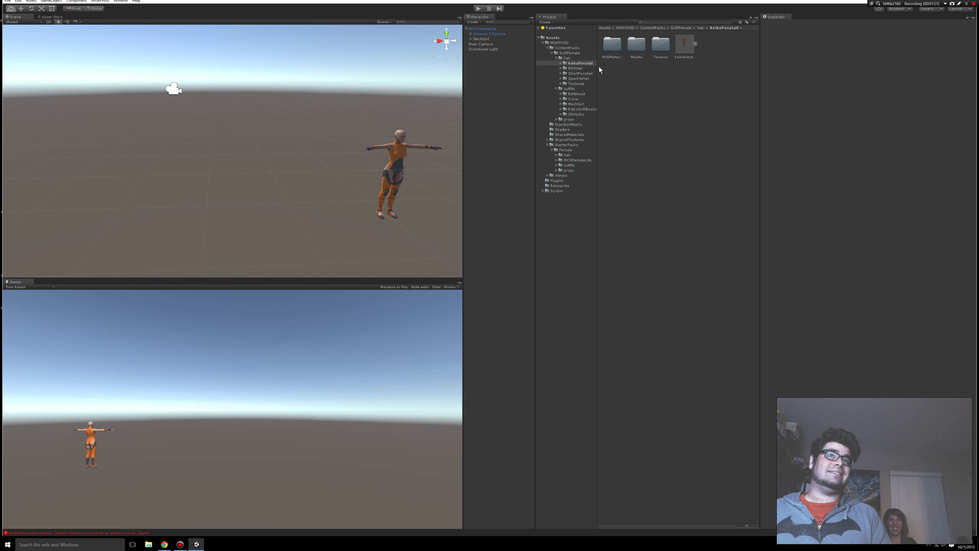
Try to remove the KeikoPonytail content pack from MCSFemaleLite, and add the REVHair model as a new content pack.
{"action": "left_click", "coordinate": [575, 68]}
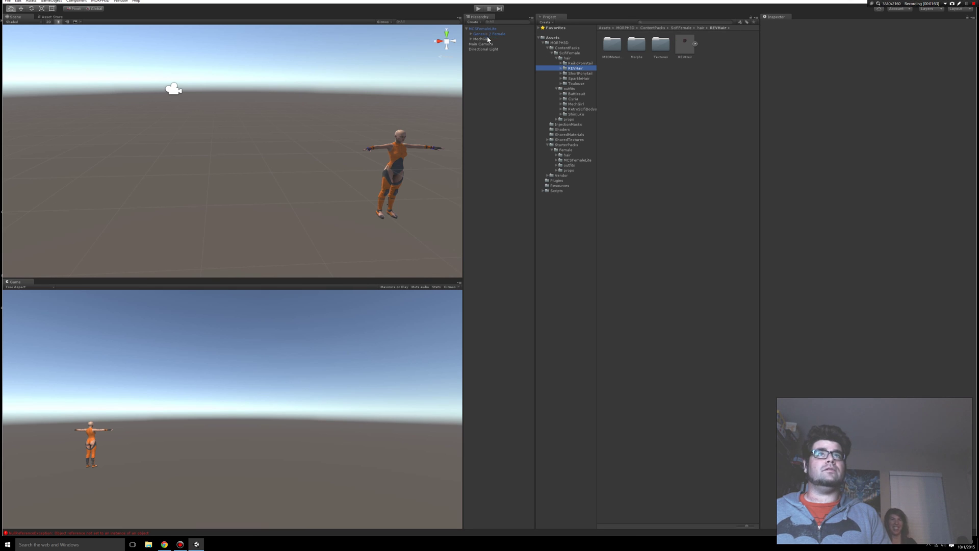
{"action": "left_click", "coordinate": [686, 47]}
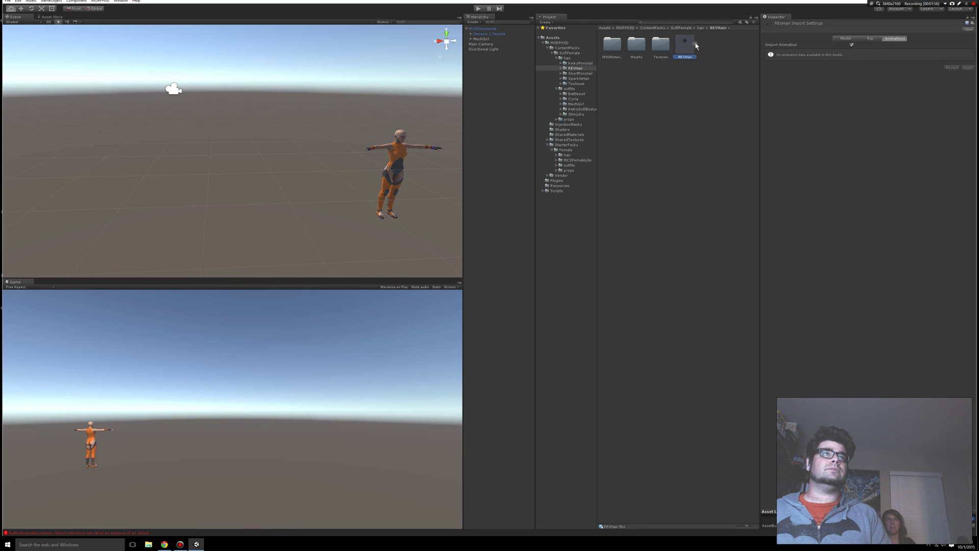
{"action": "left_click", "coordinate": [695, 46]}
{"action": "left_click", "coordinate": [701, 45]}
{"action": "left_click", "coordinate": [493, 29]}
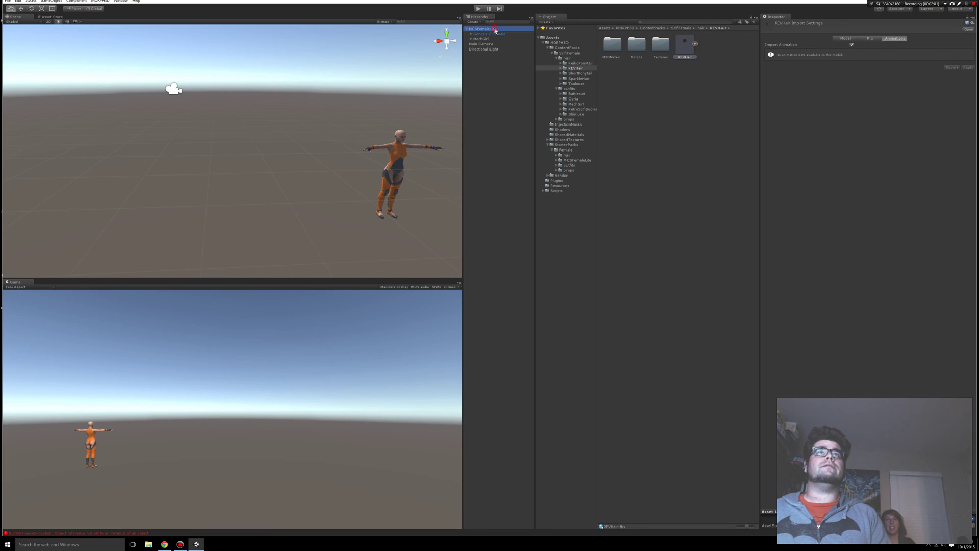
{"action": "left_click", "coordinate": [764, 143]}
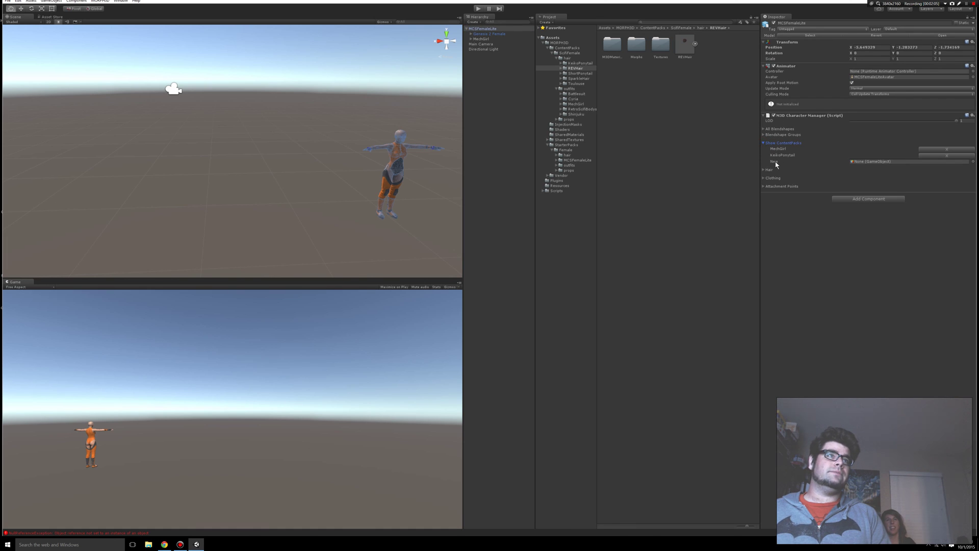
{"action": "left_click", "coordinate": [932, 156]}
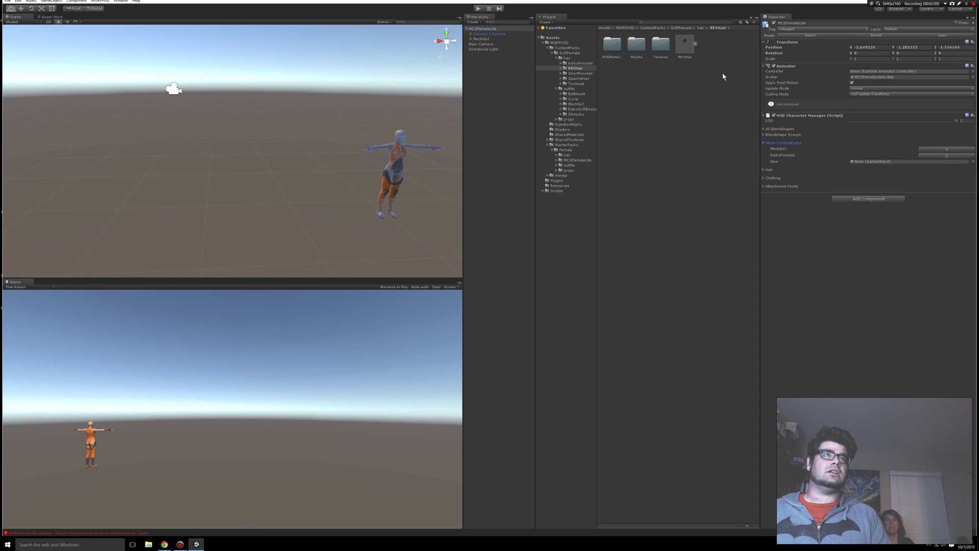
{"action": "left_click_drag", "start_coordinate": [687, 47], "coordinate": [881, 163]}
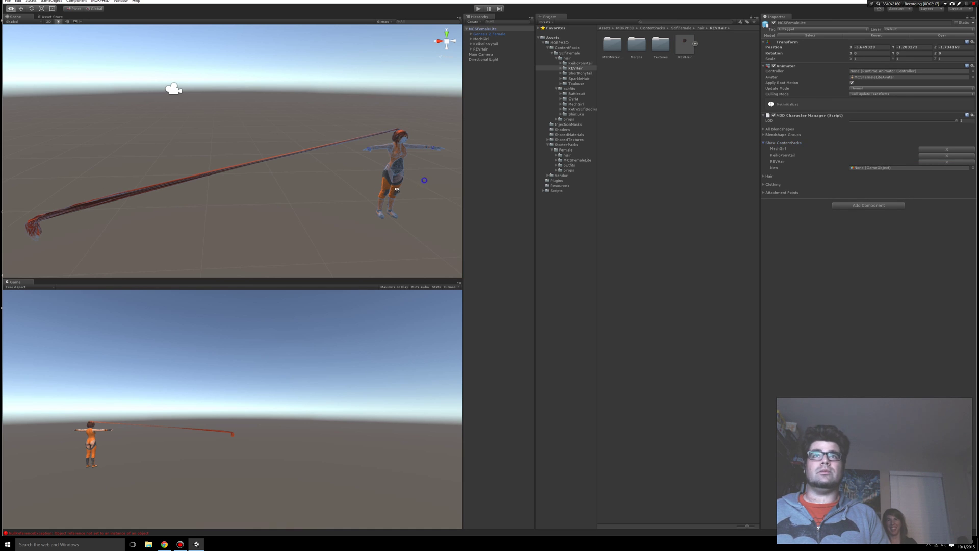
{"action": "left_click_drag", "start_coordinate": [328, 139], "coordinate": [339, 234], "text": "alt"}
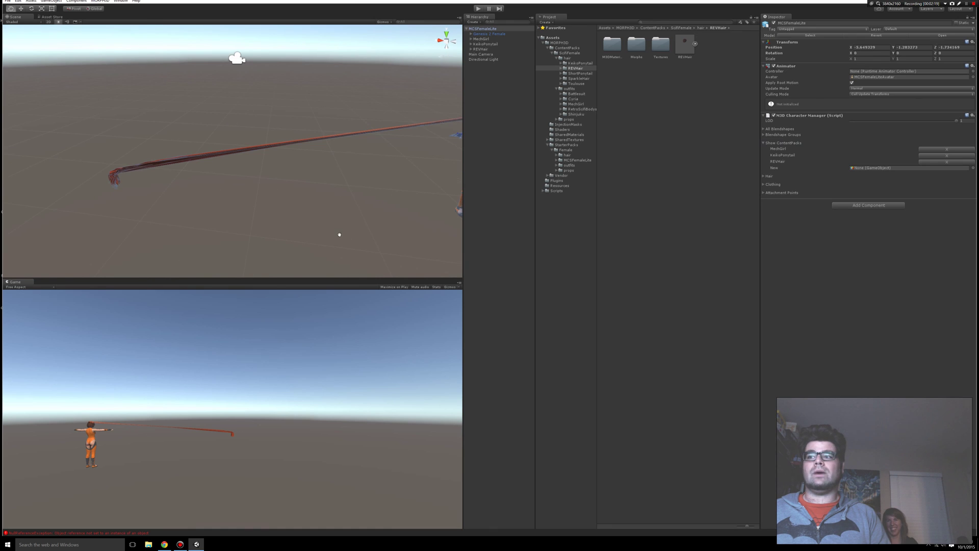
Open the latest NullReferenceException error from the console, and reselect the MCSFemaleLite figure in the scene.
{"action": "double_click", "coordinate": [113, 534]}
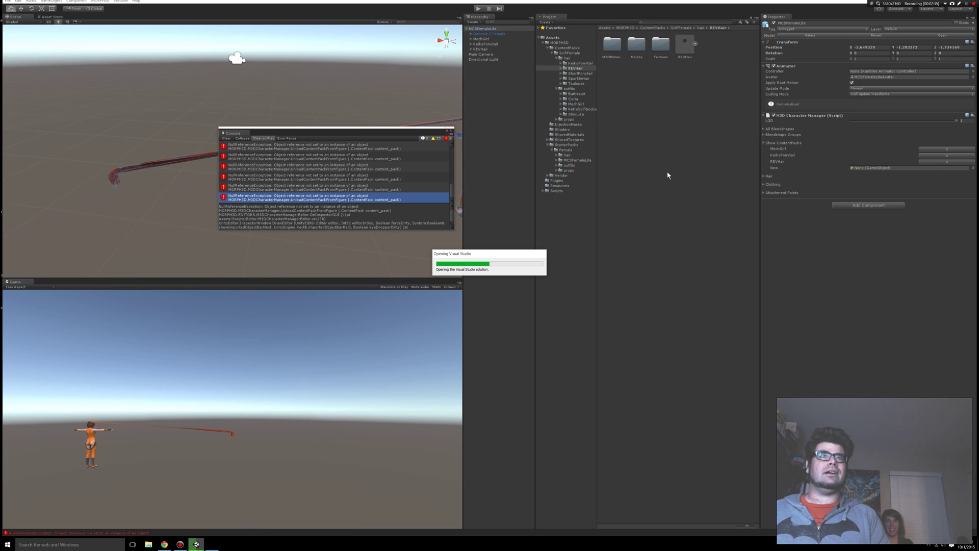
{"action": "left_click", "coordinate": [487, 28]}
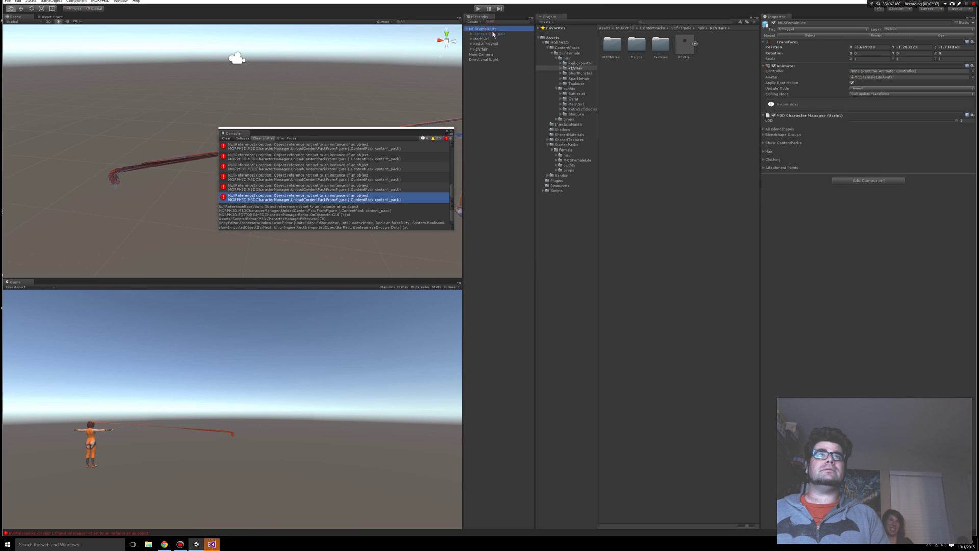
{"action": "left_click", "coordinate": [494, 35]}
Delete the KeikoPonytail, MechGirl and REVHair objects from under the MCSFemaleLite figure.
{"action": "left_click", "coordinate": [487, 45]}
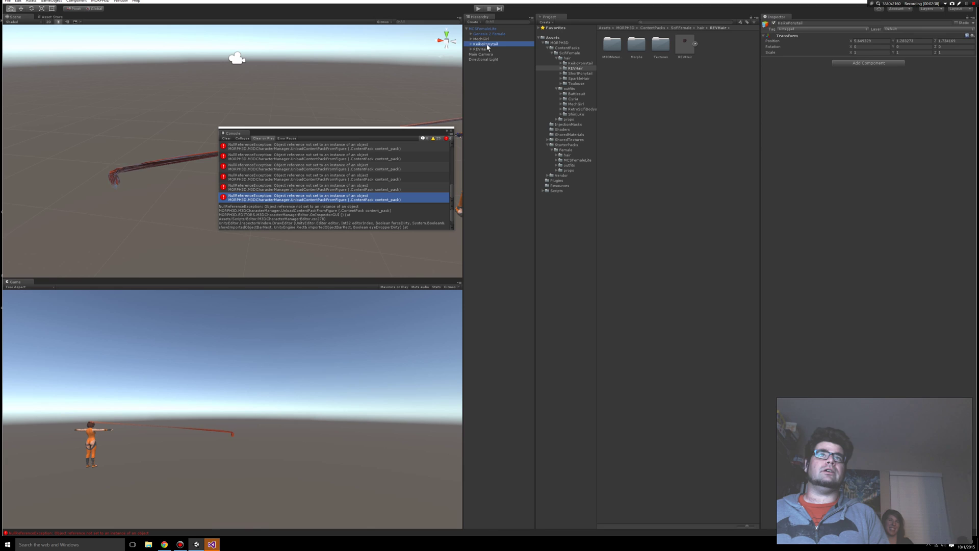
{"action": "key", "text": "Delete"}
{"action": "left_click", "coordinate": [482, 39]}
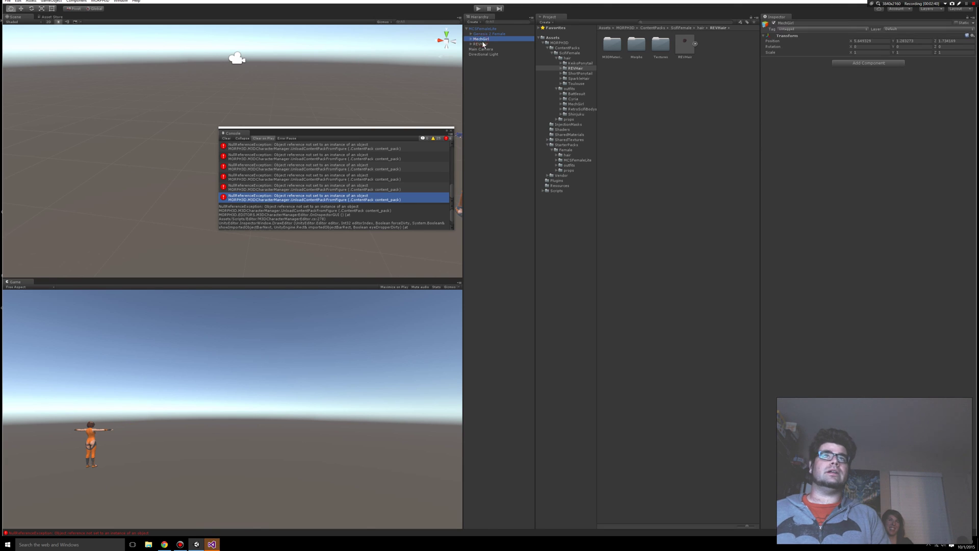
{"action": "key", "text": "Delete"}
{"action": "left_click", "coordinate": [482, 40]}
{"action": "key", "text": "Delete"}
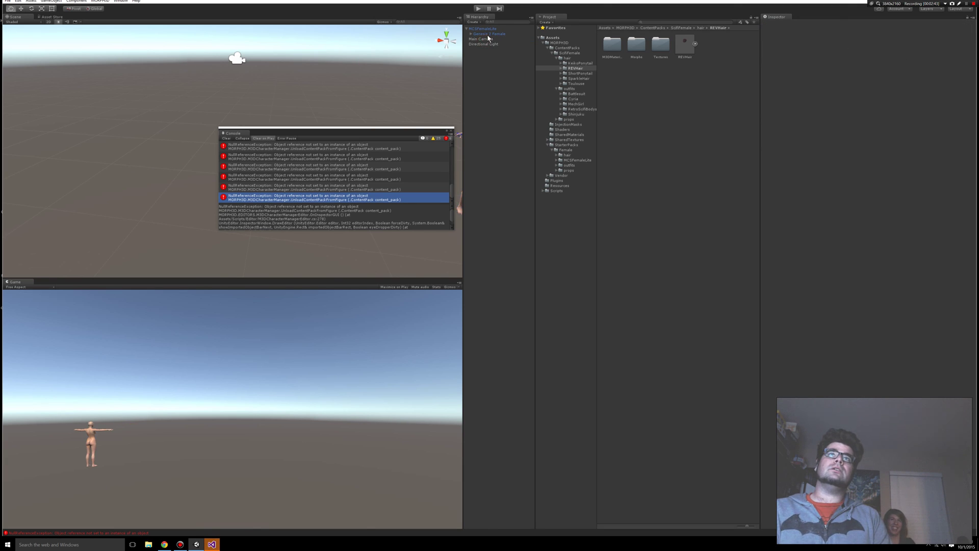
Delete the Genesis 2 Female object and the MCSFemaleLite figure from the scene, closing the console.
{"action": "left_click", "coordinate": [488, 34]}
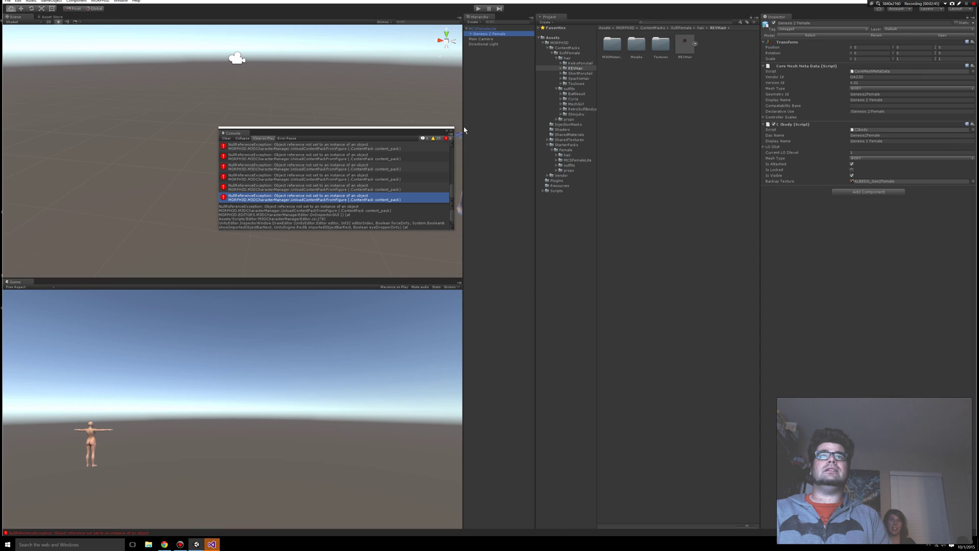
{"action": "key", "text": "Delete"}
{"action": "left_click", "coordinate": [508, 278]}
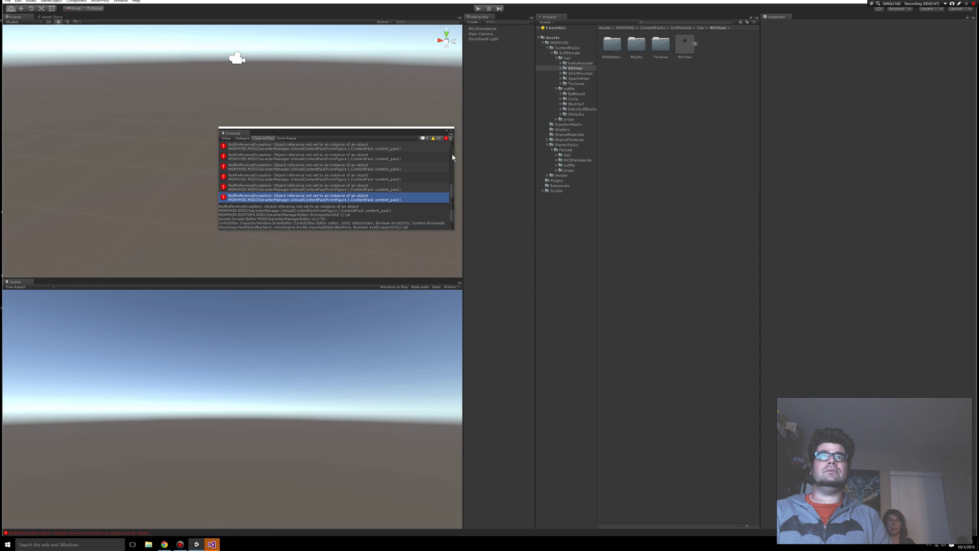
{"action": "left_click", "coordinate": [451, 131]}
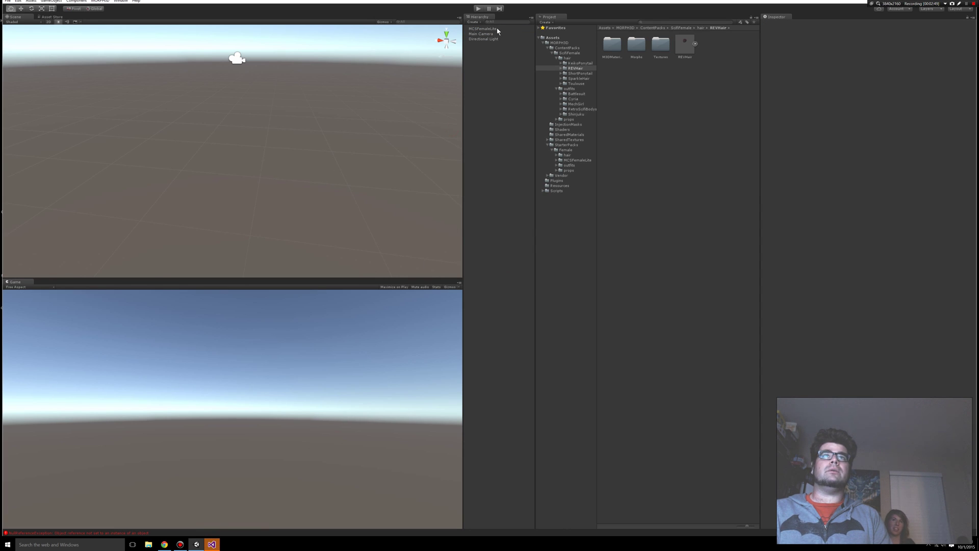
{"action": "left_click", "coordinate": [490, 29]}
{"action": "key", "text": "Delete"}
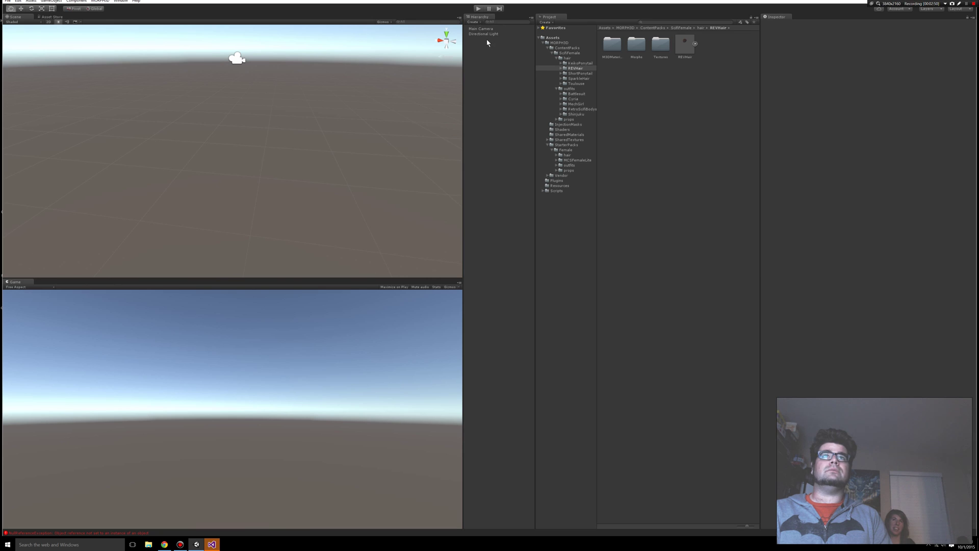
Place the MCSFemaleLite model from the MORPH3D StarterPacks Female folder into the scene.
{"action": "left_click", "coordinate": [559, 43]}
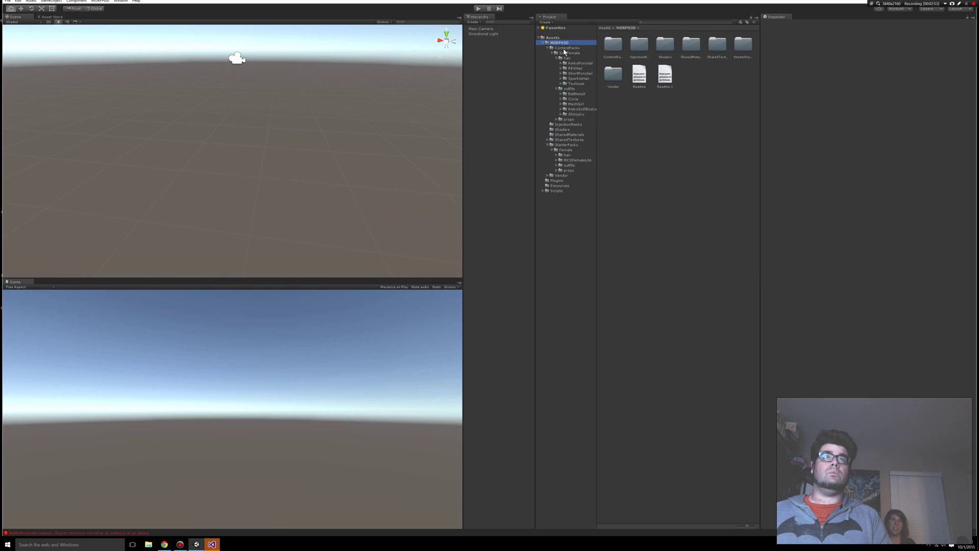
{"action": "left_click", "coordinate": [567, 150]}
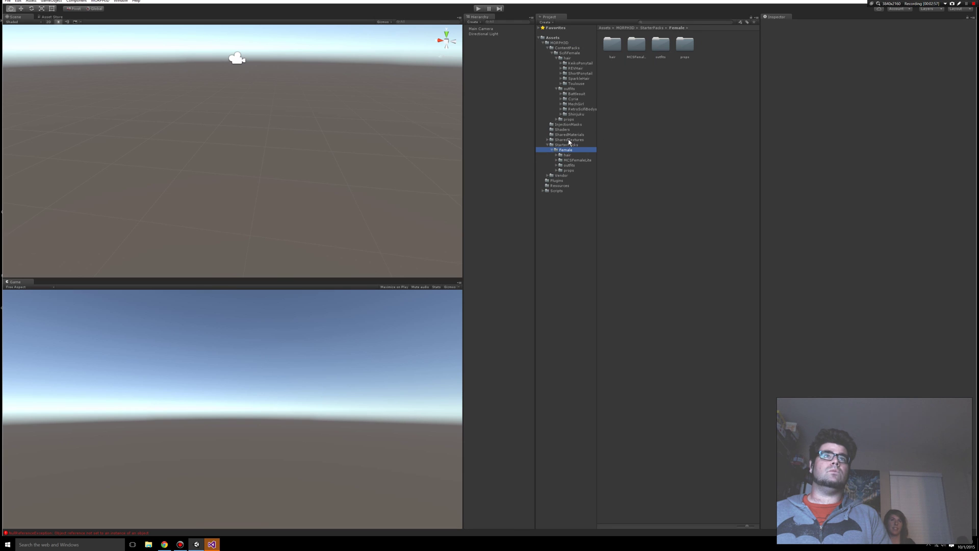
{"action": "left_click", "coordinate": [548, 48]}
{"action": "left_click", "coordinate": [553, 73]}
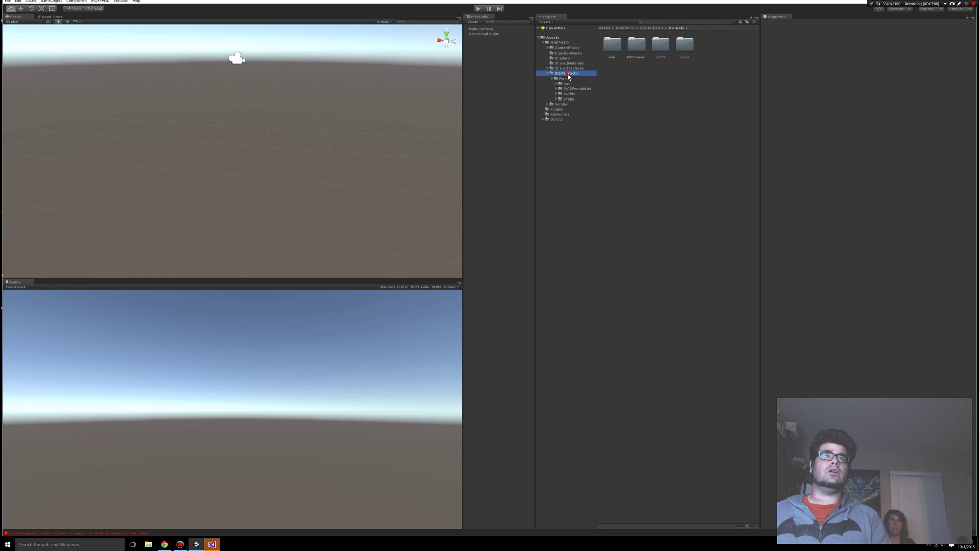
{"action": "left_click", "coordinate": [567, 80]}
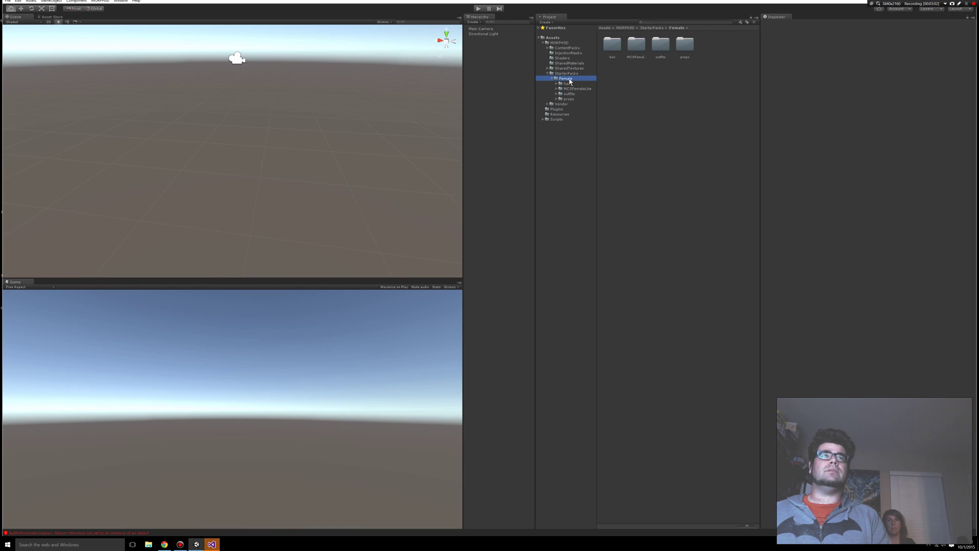
{"action": "double_click", "coordinate": [631, 51]}
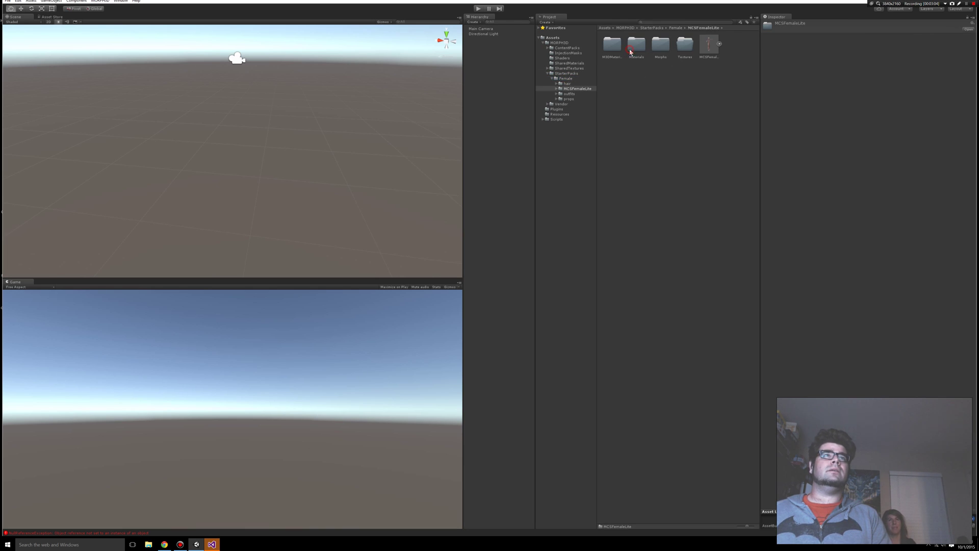
{"action": "left_click", "coordinate": [708, 46]}
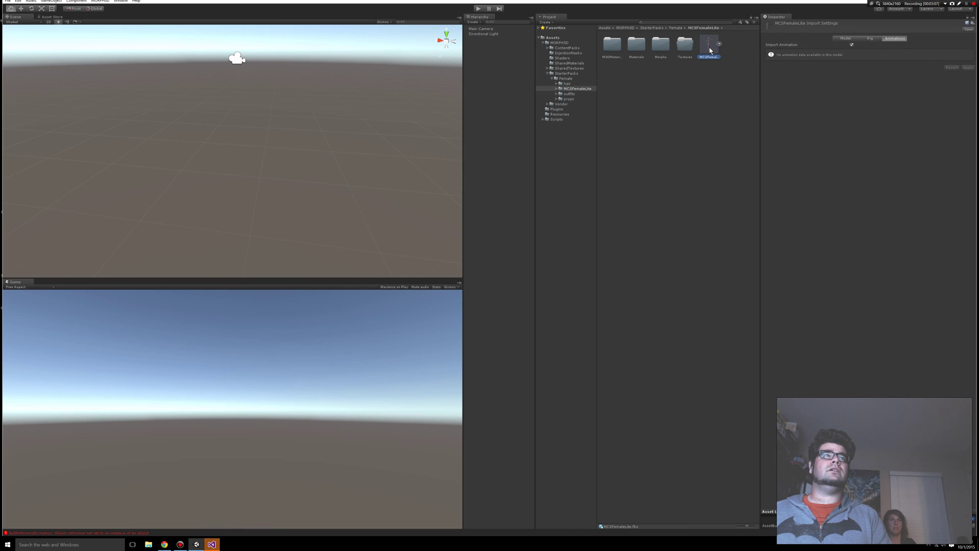
{"action": "left_click_drag", "start_coordinate": [321, 162], "coordinate": [270, 162]}
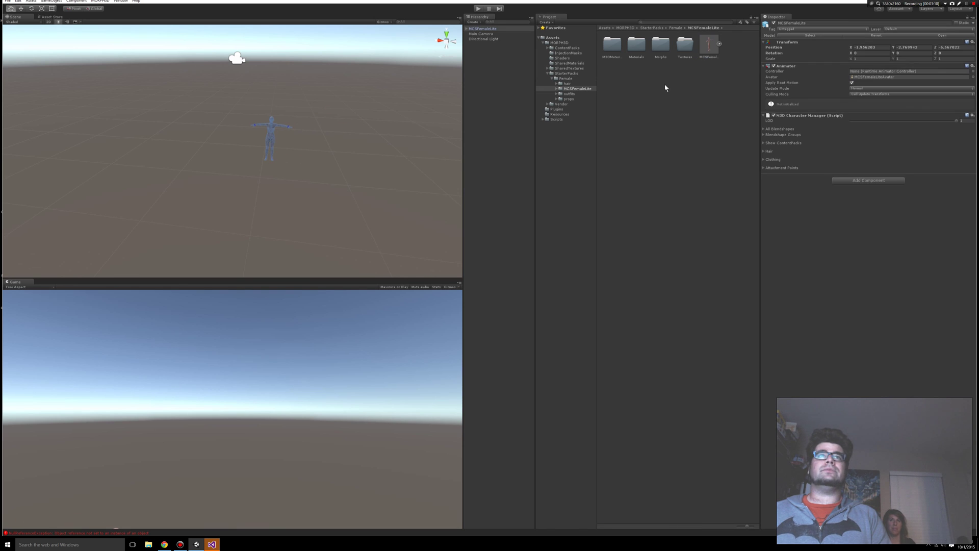
Add the Shinjuku outfit model from the ScifiFemale content packs to the MCSFemaleLite figure as a new content pack.
{"action": "left_click", "coordinate": [574, 48]}
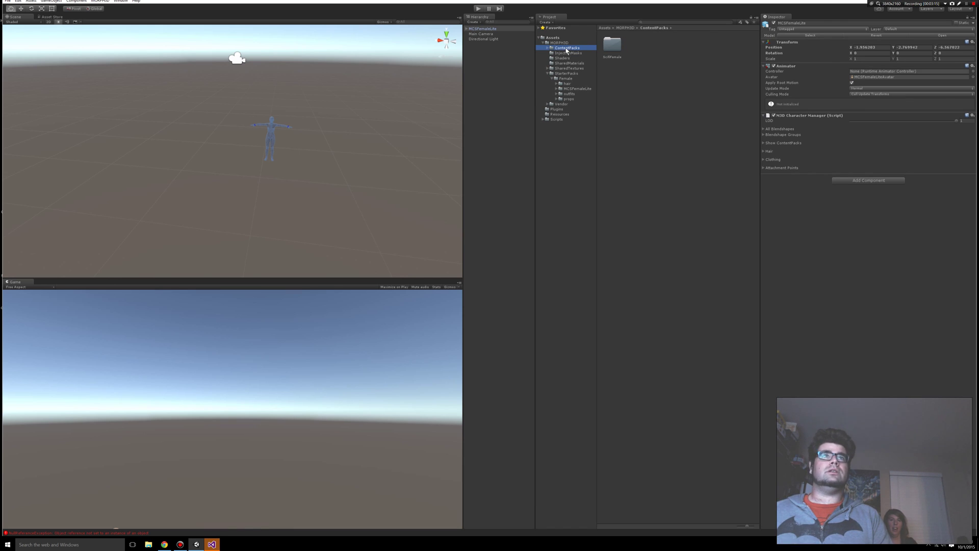
{"action": "double_click", "coordinate": [612, 45]}
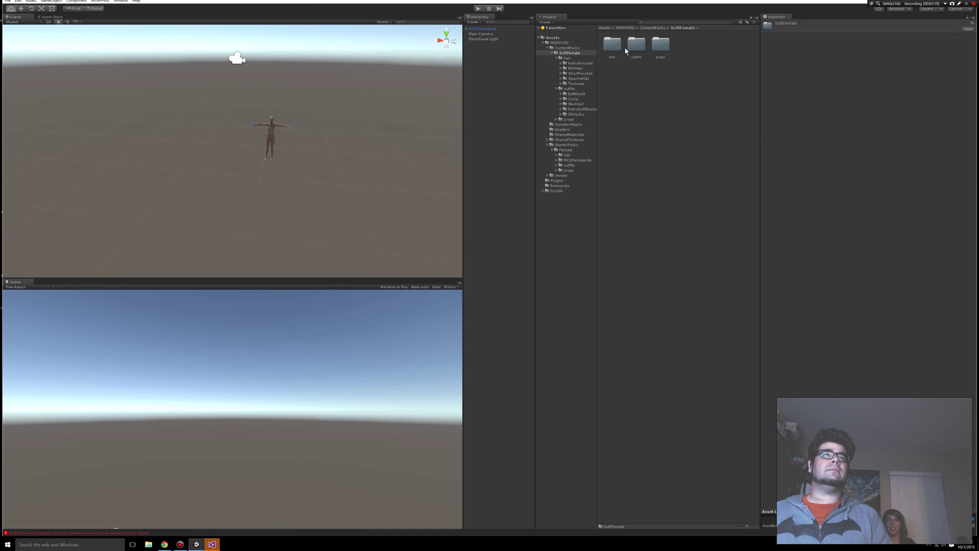
{"action": "double_click", "coordinate": [640, 48]}
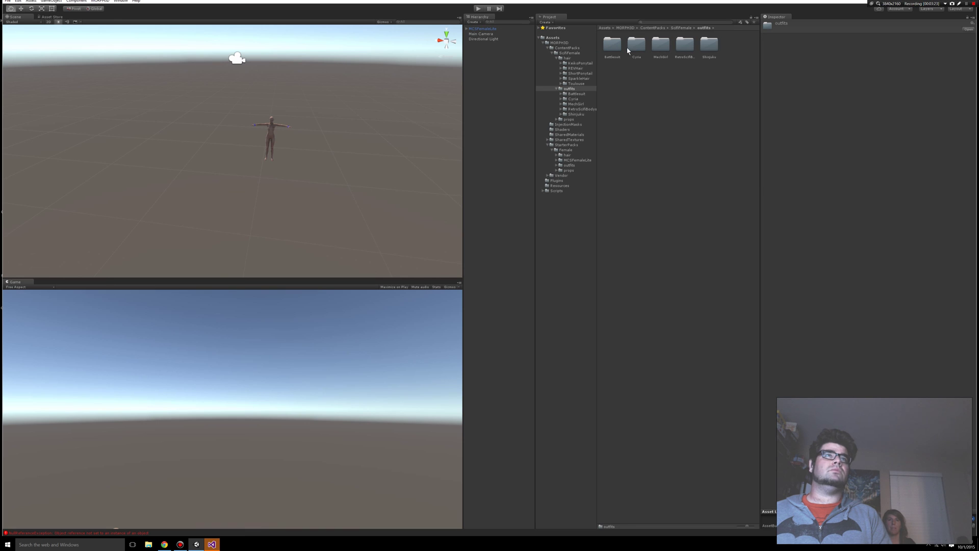
{"action": "left_click", "coordinate": [710, 45]}
{"action": "double_click", "coordinate": [709, 46]}
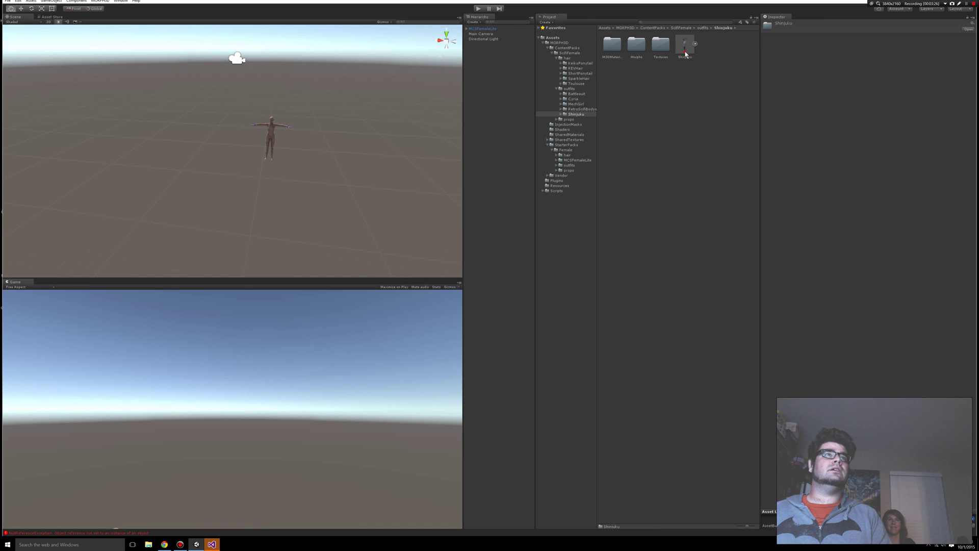
{"action": "left_click", "coordinate": [685, 48]}
{"action": "scroll", "coordinate": [349, 125], "scroll_direction": "up", "scroll_amount": 5}
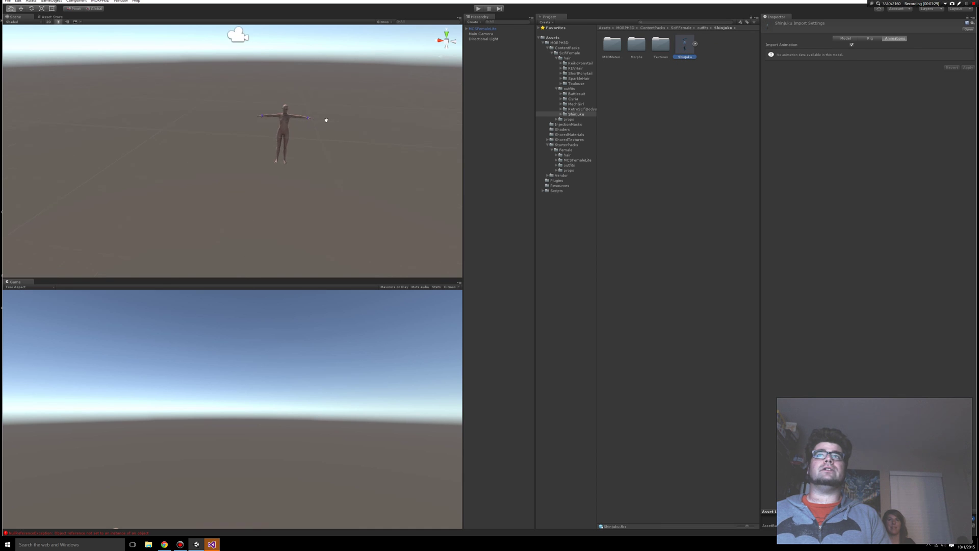
{"action": "key", "text": "w"}
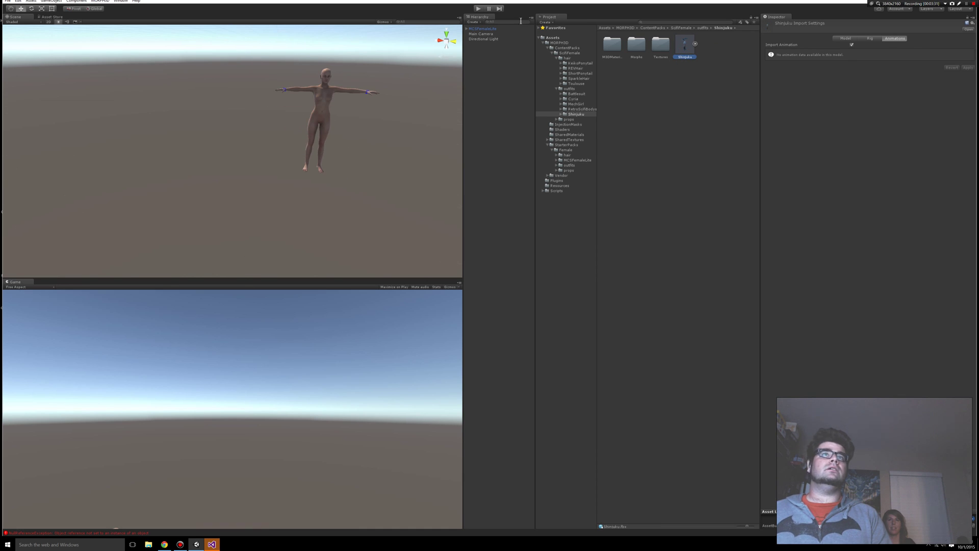
{"action": "left_click", "coordinate": [496, 29]}
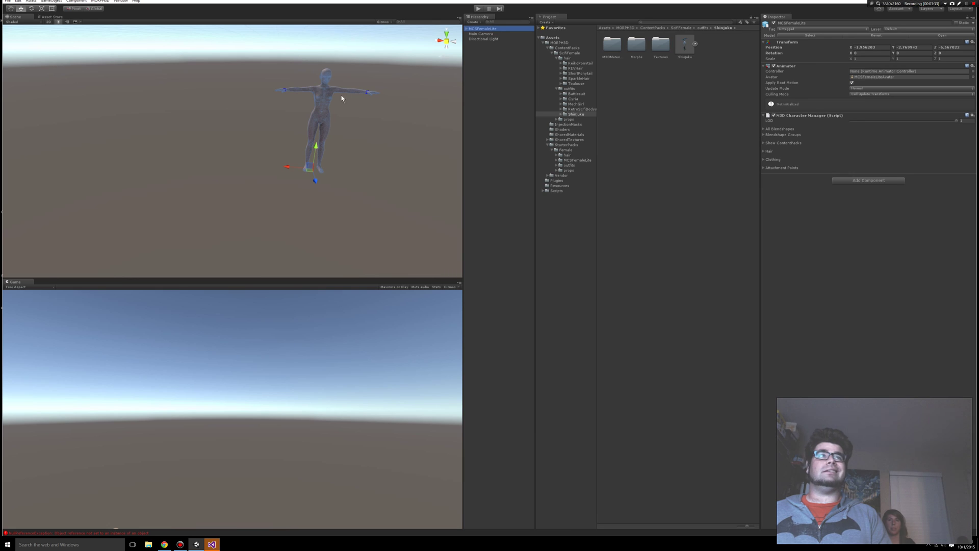
{"action": "left_click", "coordinate": [764, 143]}
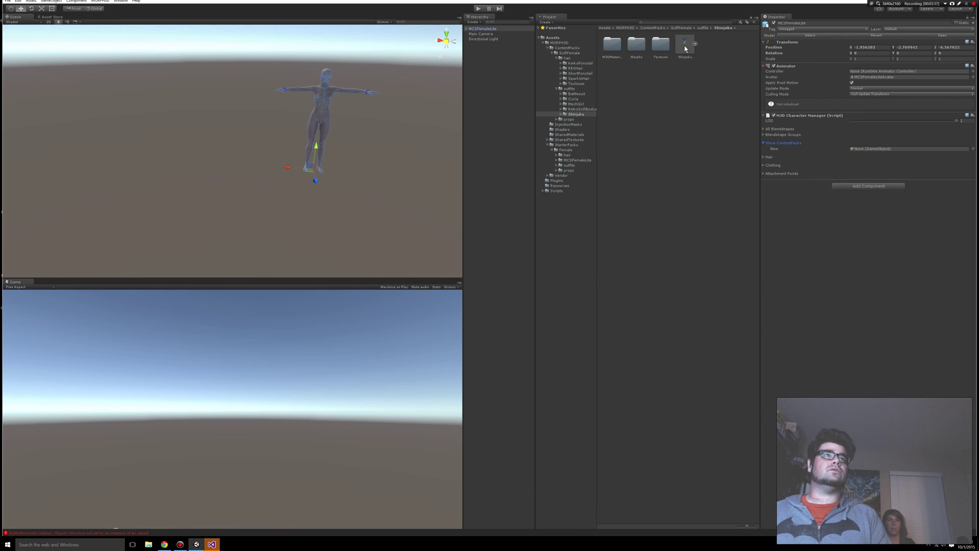
{"action": "left_click_drag", "start_coordinate": [685, 49], "coordinate": [884, 153]}
Examine how the Shinjuku outfit fits the figure, both as a whole and close up on the torso.
{"action": "scroll", "coordinate": [393, 93], "scroll_direction": "up", "scroll_amount": 5}
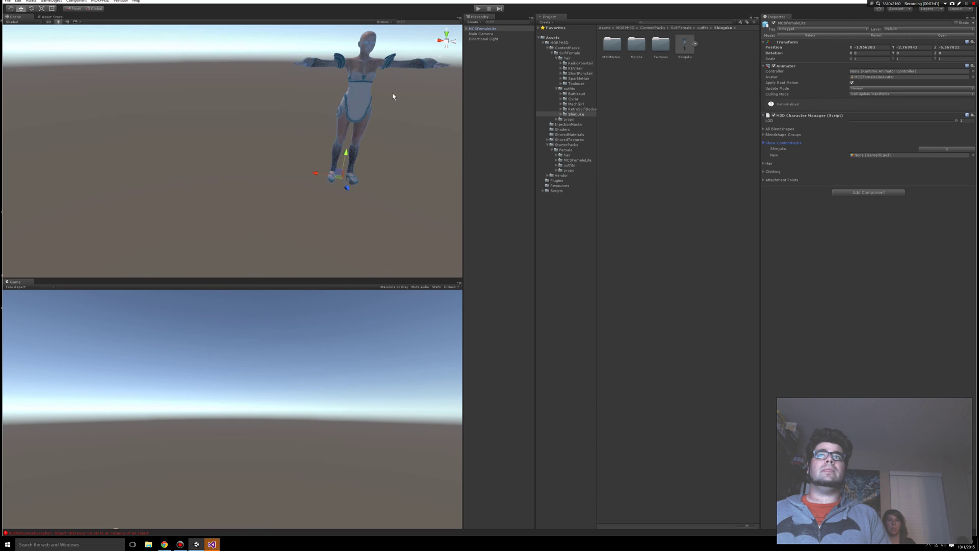
{"action": "key", "text": "q"}
{"action": "left_click_drag", "start_coordinate": [426, 77], "coordinate": [83, 299]}
{"action": "scroll", "coordinate": [302, 175], "scroll_direction": "down", "scroll_amount": 3}
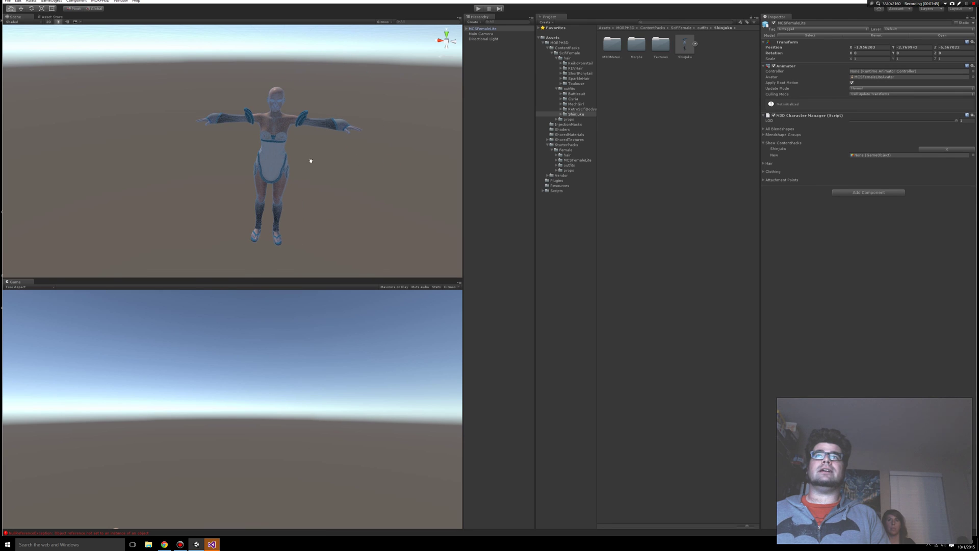
{"action": "scroll", "coordinate": [308, 190], "scroll_direction": "up", "scroll_amount": 5}
{"action": "scroll", "coordinate": [198, 166], "scroll_direction": "down", "scroll_amount": 5}
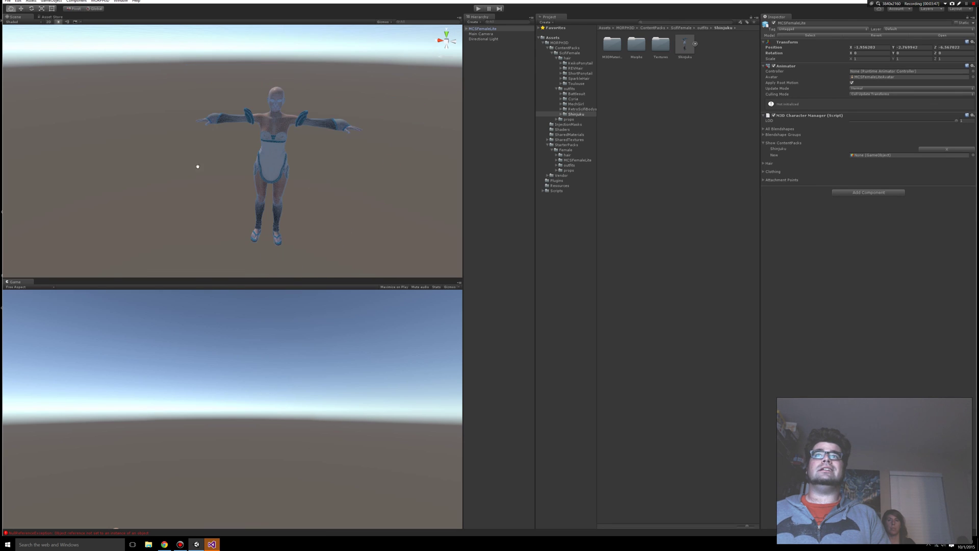
{"action": "scroll", "coordinate": [228, 154], "scroll_direction": "up", "scroll_amount": 2}
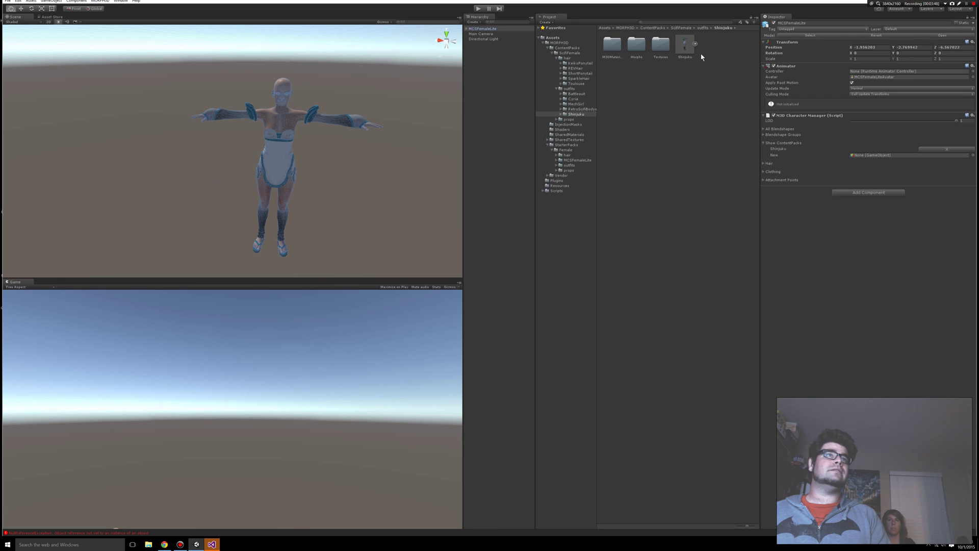
{"action": "left_click", "coordinate": [651, 121]}
{"action": "scroll", "coordinate": [369, 171], "scroll_direction": "up", "scroll_amount": 5}
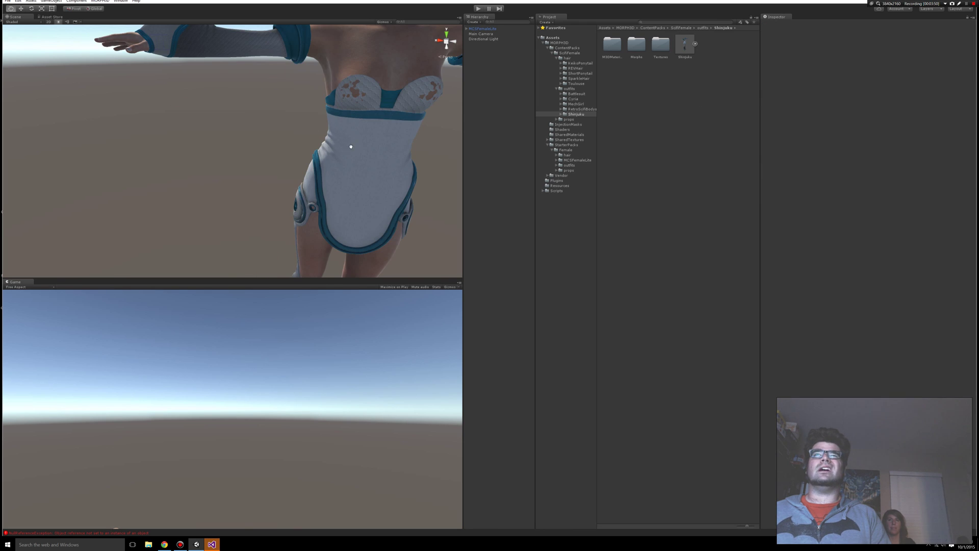
{"action": "scroll", "coordinate": [376, 128], "scroll_direction": "down", "scroll_amount": 6}
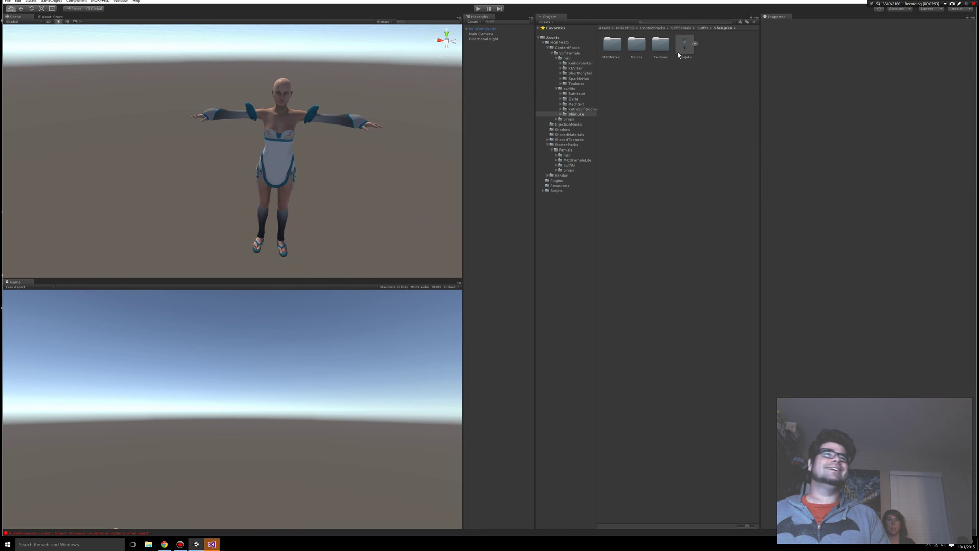
Delete the Shinjuku object from under the MCSFemaleLite figure.
{"action": "left_click", "coordinate": [479, 29]}
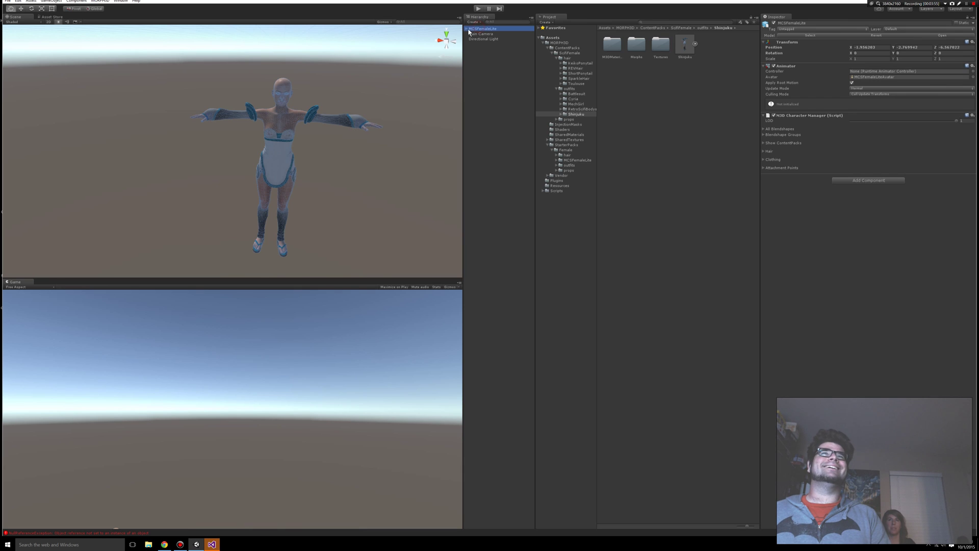
{"action": "left_click", "coordinate": [466, 28]}
{"action": "left_click", "coordinate": [489, 39]}
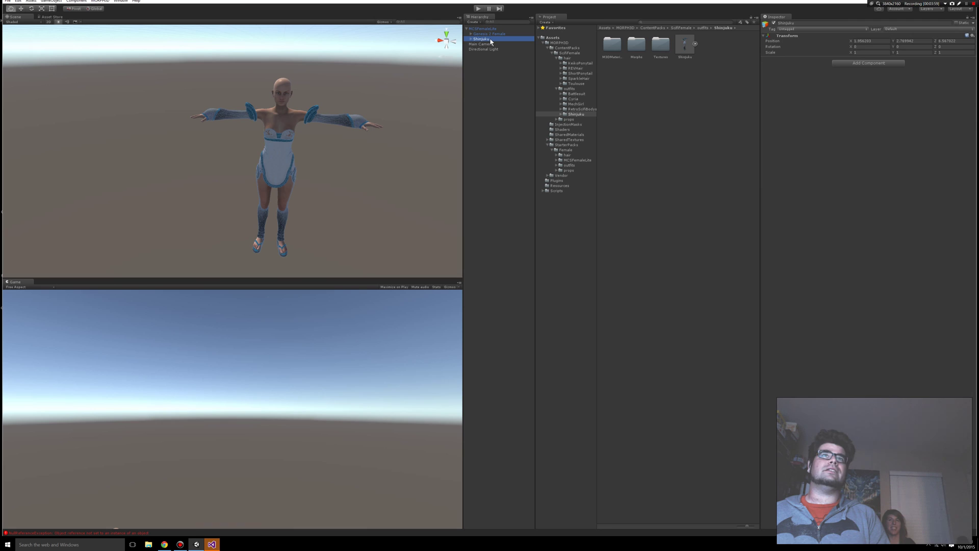
{"action": "key", "text": "Delete"}
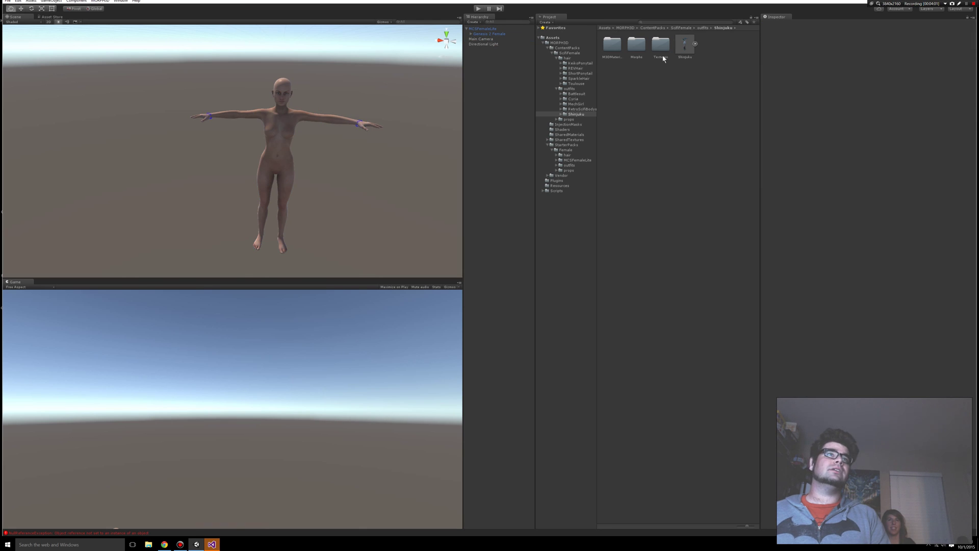
Try to add the RetroScifiBodysuit outfit model to the MCSFemaleLite figure as a new content pack.
{"action": "left_click", "coordinate": [580, 109]}
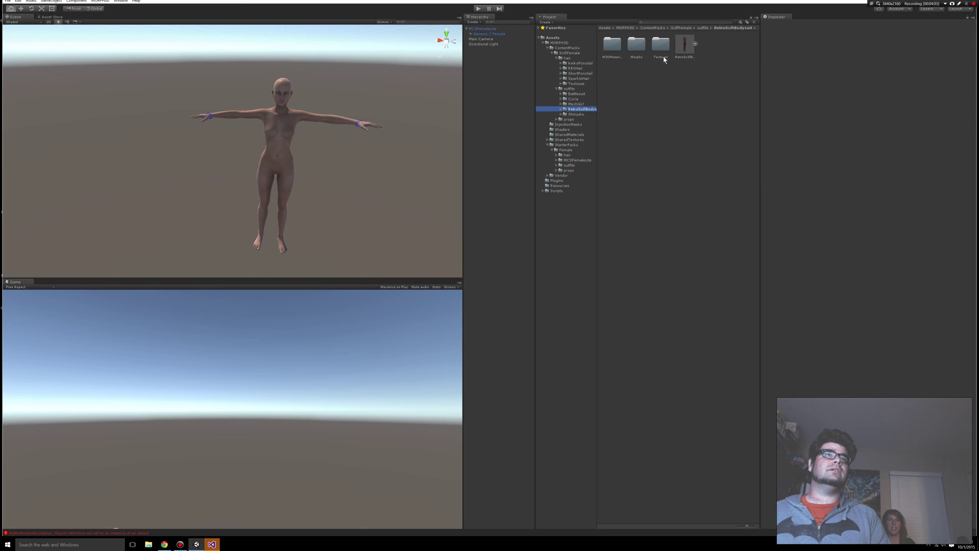
{"action": "left_click", "coordinate": [685, 56]}
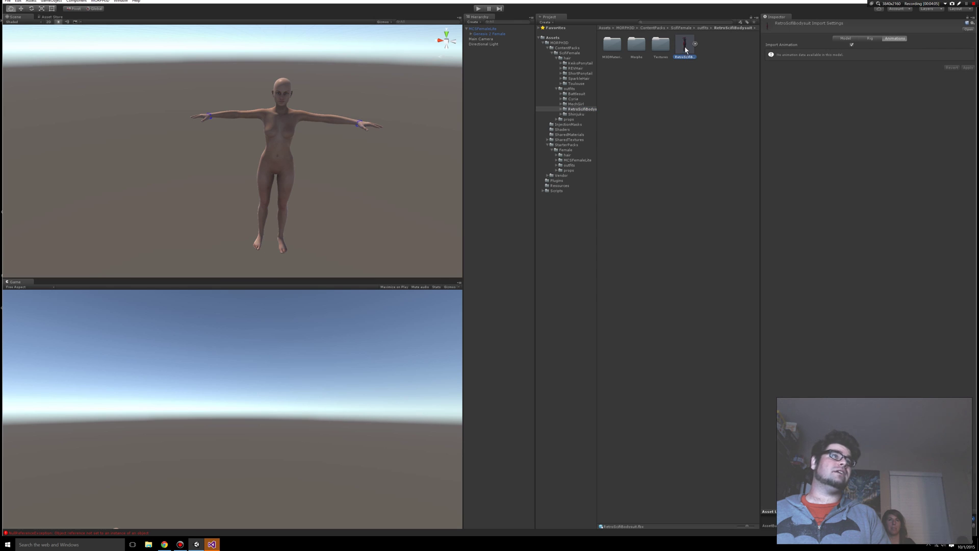
{"action": "left_click", "coordinate": [482, 29]}
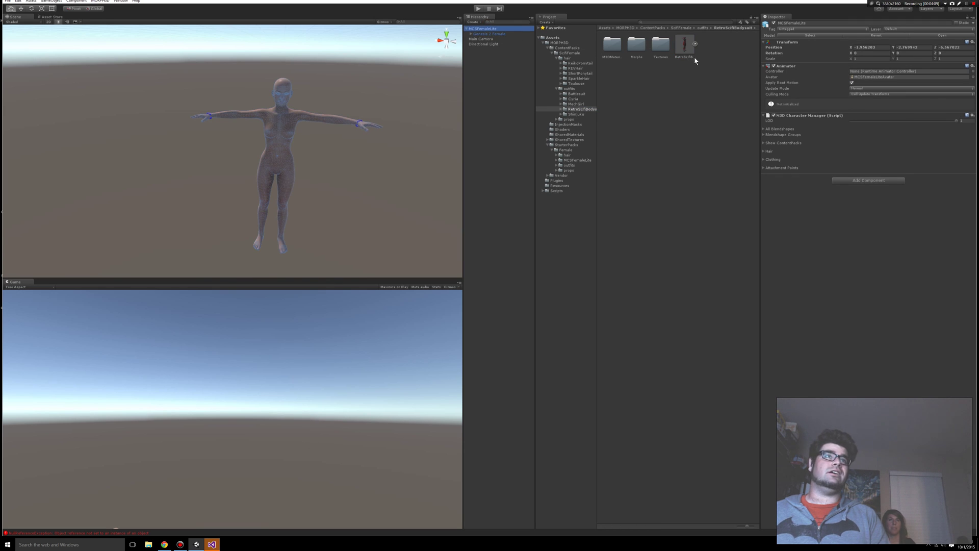
{"action": "left_click_drag", "start_coordinate": [682, 51], "coordinate": [748, 119]}
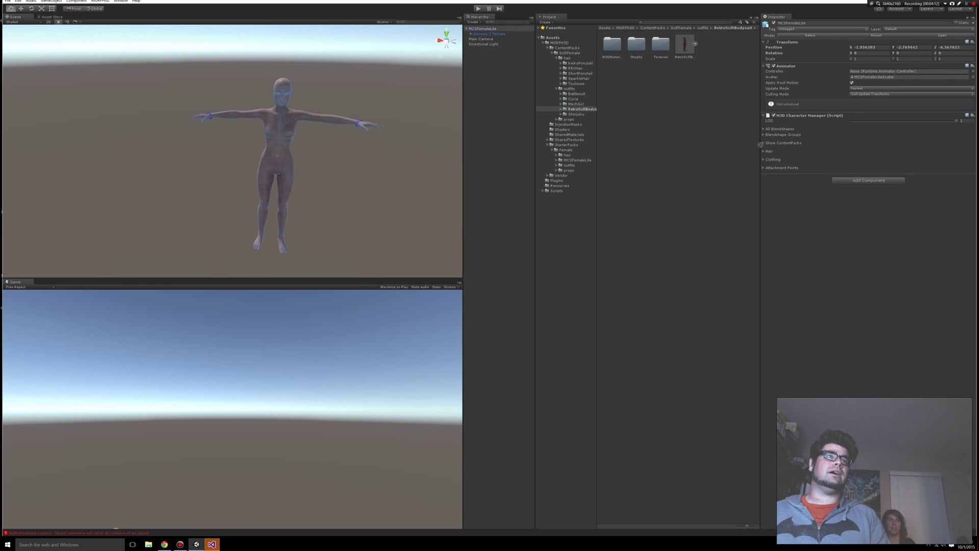
{"action": "left_click", "coordinate": [769, 143]}
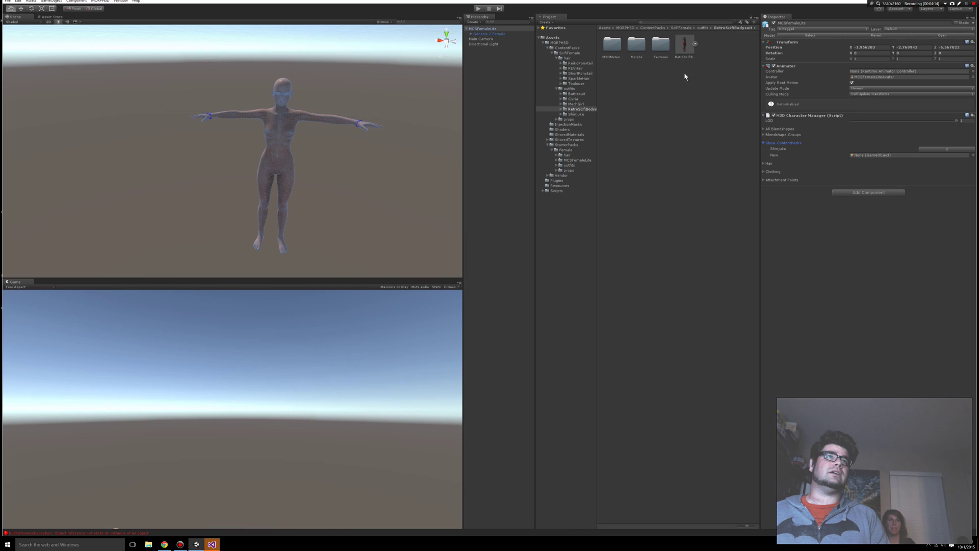
{"action": "left_click_drag", "start_coordinate": [685, 48], "coordinate": [864, 158]}
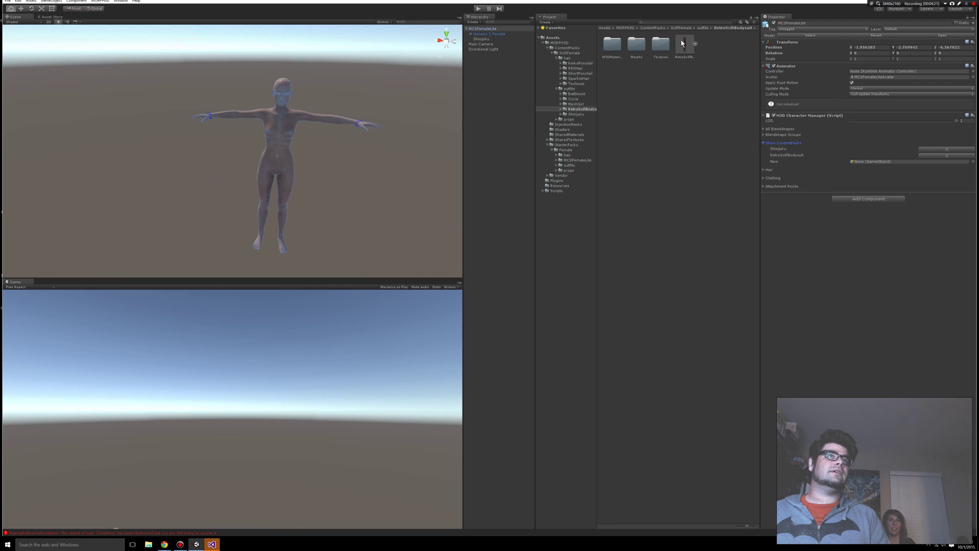
{"action": "left_click_drag", "start_coordinate": [679, 42], "coordinate": [873, 162]}
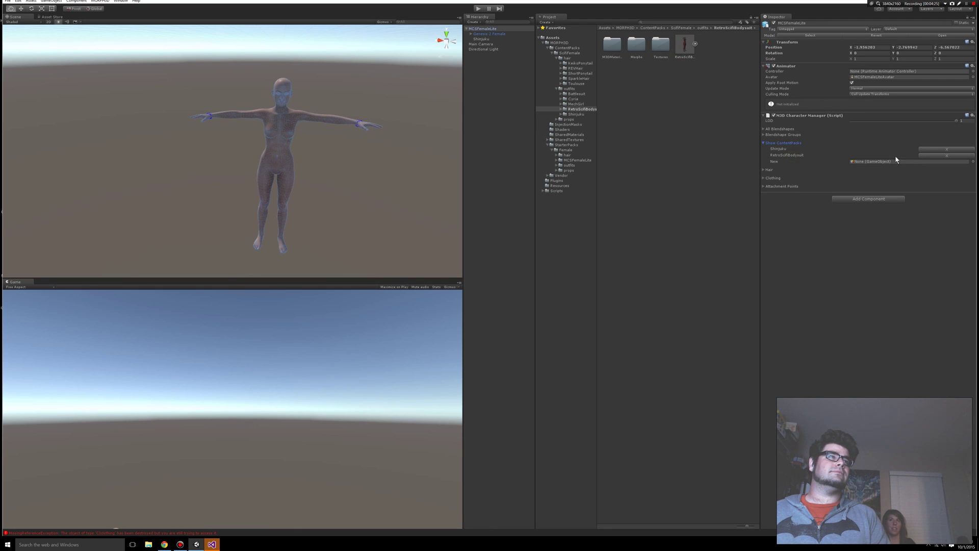
Frame the MCSFemaleLite figure in the scene, check it for the bodysuit, and reselect the figure.
{"action": "right_click_drag", "start_coordinate": [209, 89], "coordinate": [296, 78]}
{"action": "scroll", "coordinate": [245, 88], "scroll_direction": "up", "scroll_amount": 4}
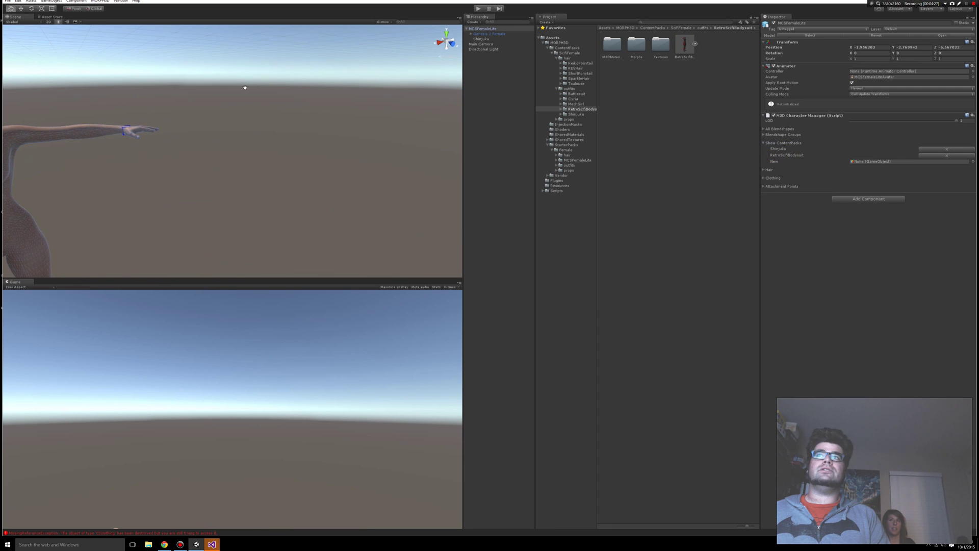
{"action": "key", "text": "f"}
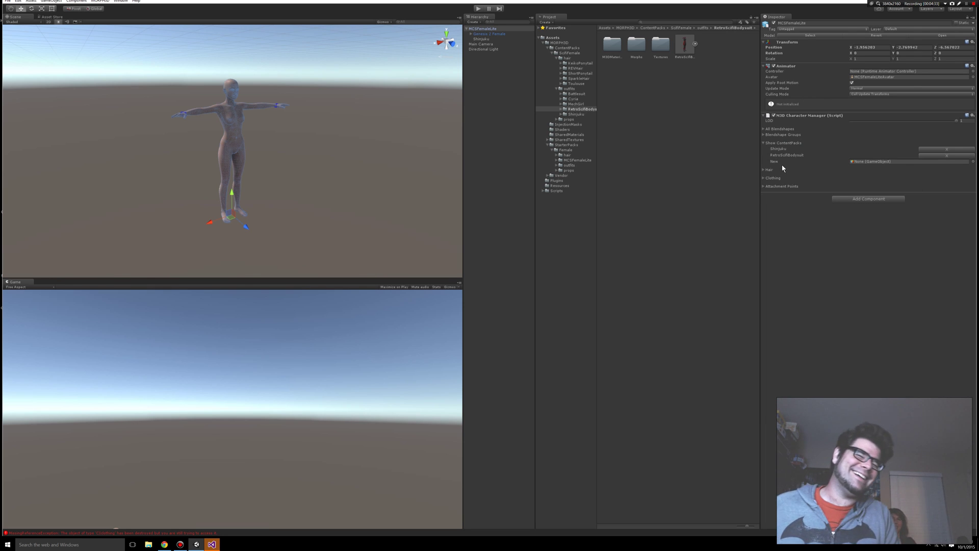
{"action": "scroll", "coordinate": [344, 151], "scroll_direction": "up", "scroll_amount": 3}
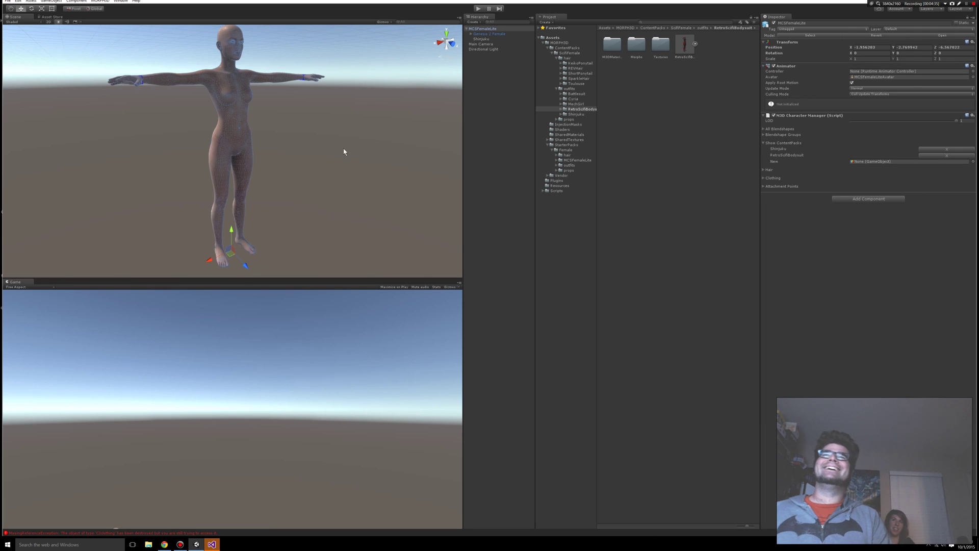
{"action": "left_click", "coordinate": [343, 140]}
{"action": "scroll", "coordinate": [340, 118], "scroll_direction": "down", "scroll_amount": 4}
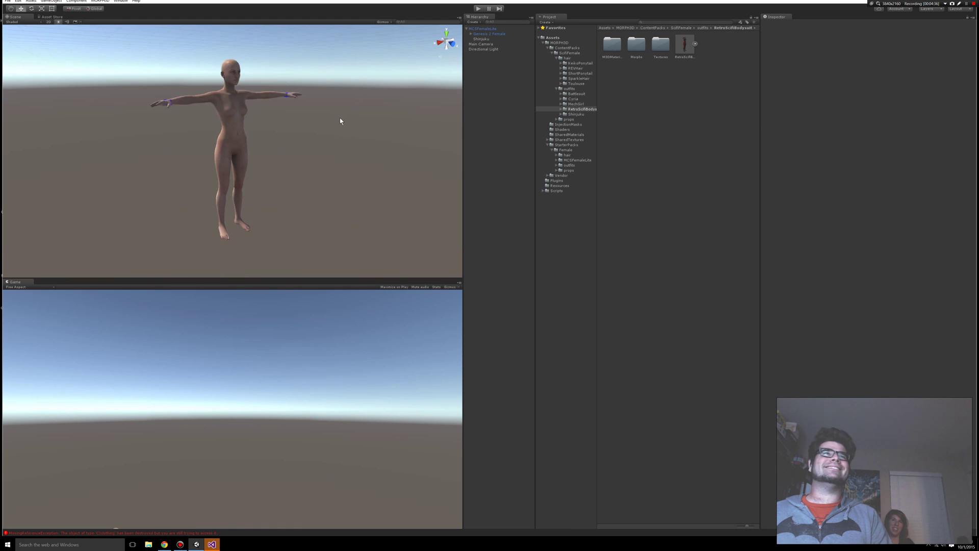
{"action": "left_click", "coordinate": [250, 118]}
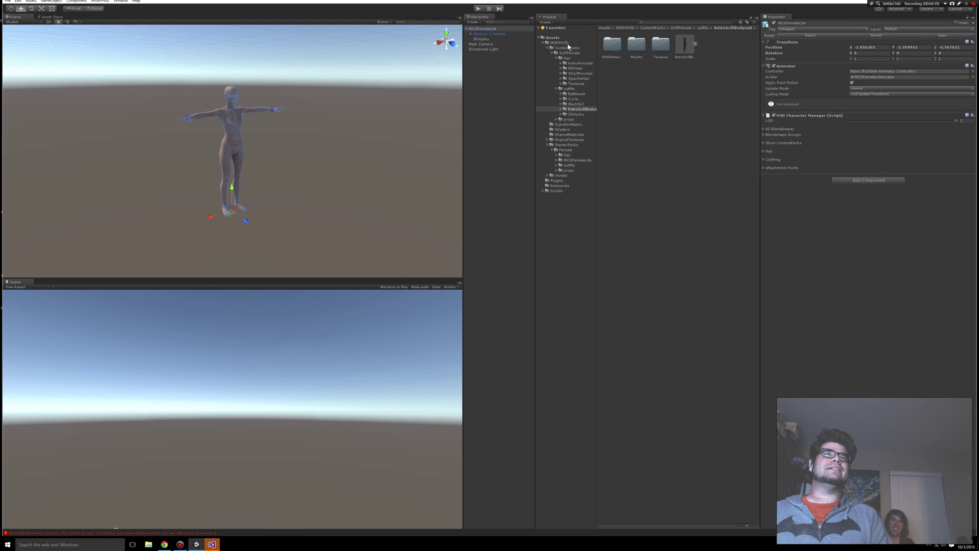
Delete the remaining Shinjuku object under the MCSFemaleLite figure and select the RetroScifiBodysuit model in the project.
{"action": "left_click", "coordinate": [485, 39]}
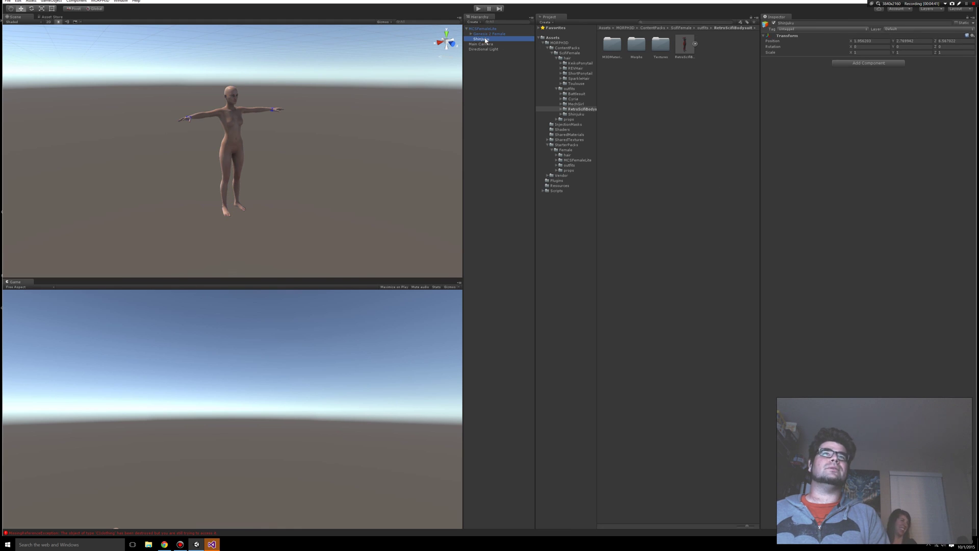
{"action": "key", "text": "Delete"}
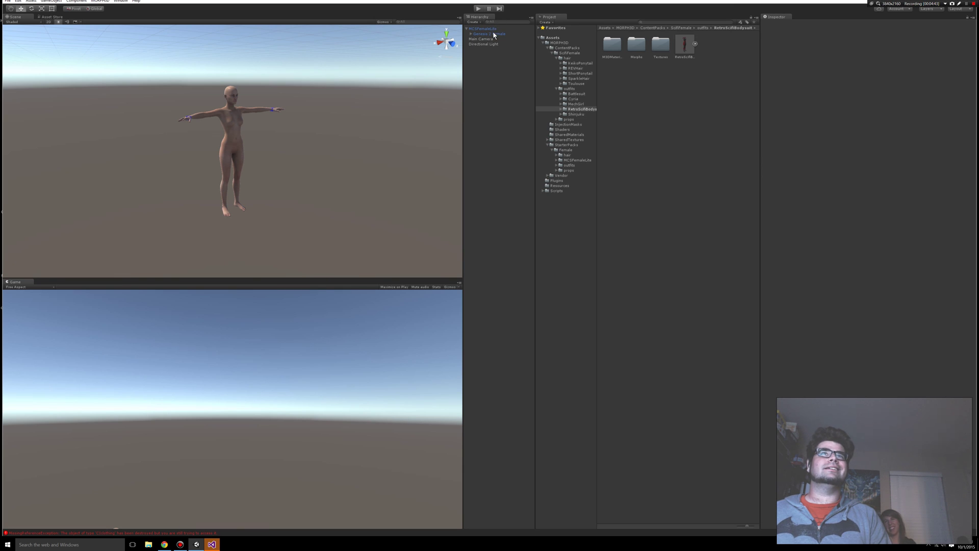
{"action": "left_click", "coordinate": [493, 34]}
{"action": "left_click", "coordinate": [682, 48]}
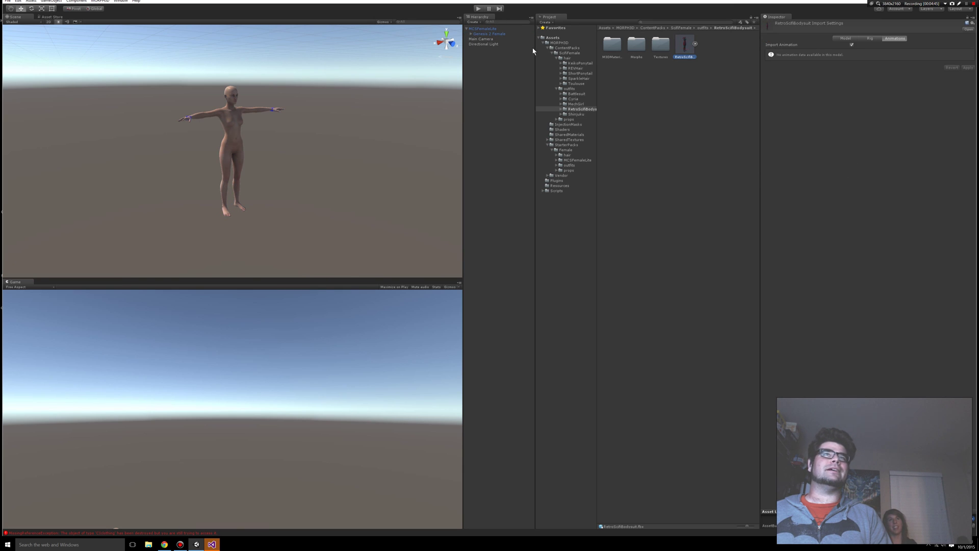
Try to remove the RetroScifiBodysuit content pack from the MCSFemaleLite figure and check the figure in the scene.
{"action": "left_click", "coordinate": [488, 29]}
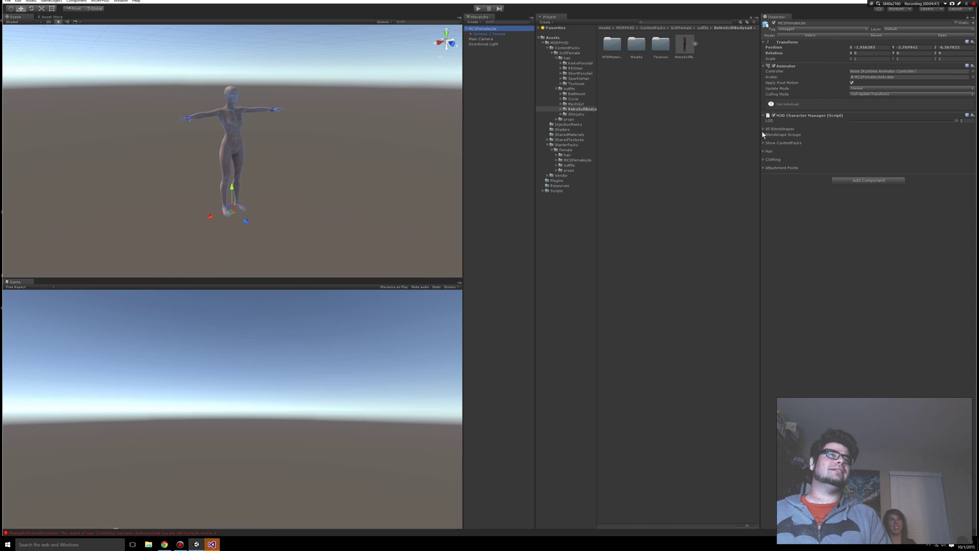
{"action": "left_click", "coordinate": [764, 143]}
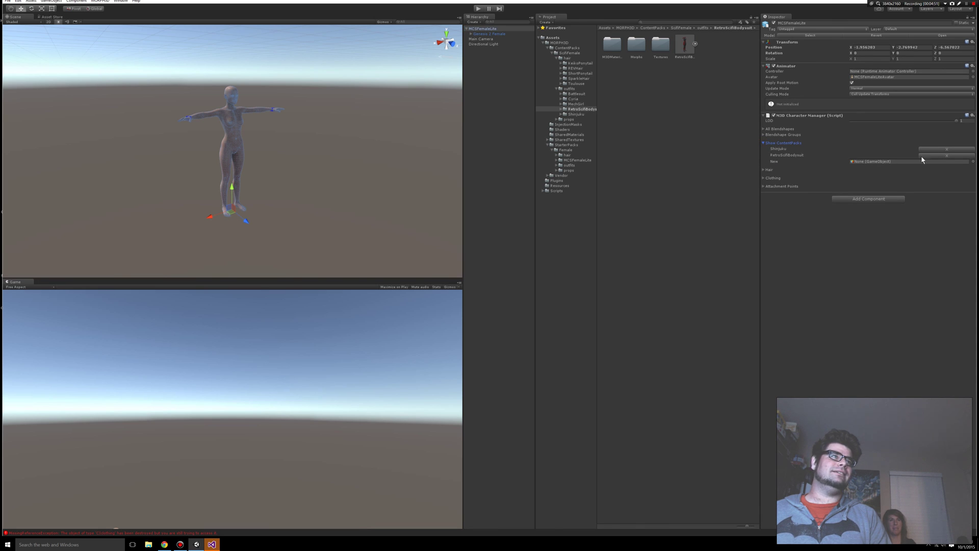
{"action": "left_click", "coordinate": [941, 155]}
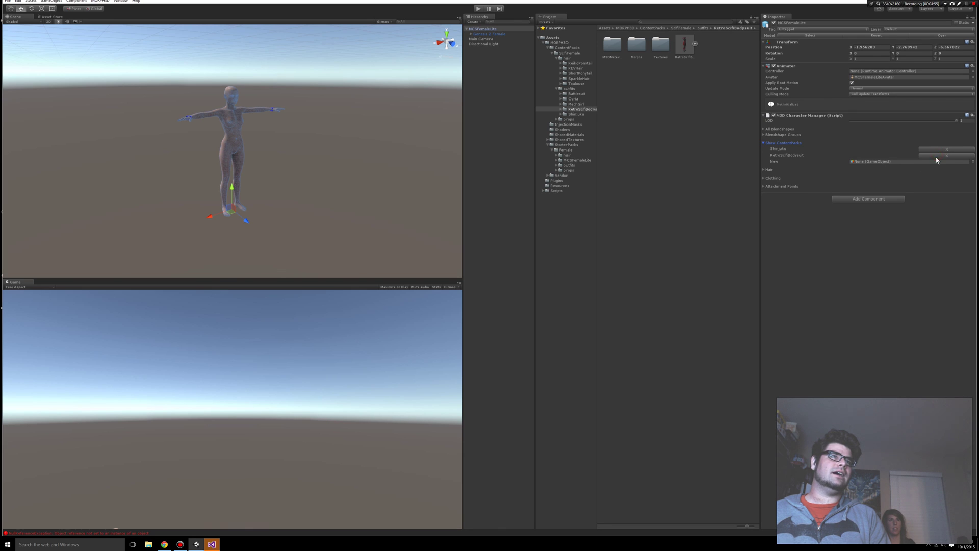
{"action": "left_click", "coordinate": [934, 156]}
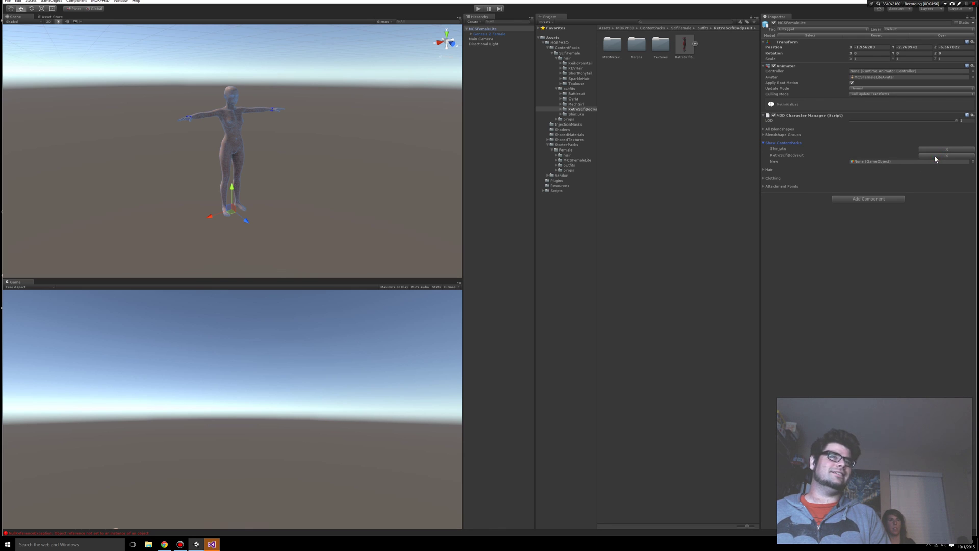
{"action": "left_click", "coordinate": [934, 156]}
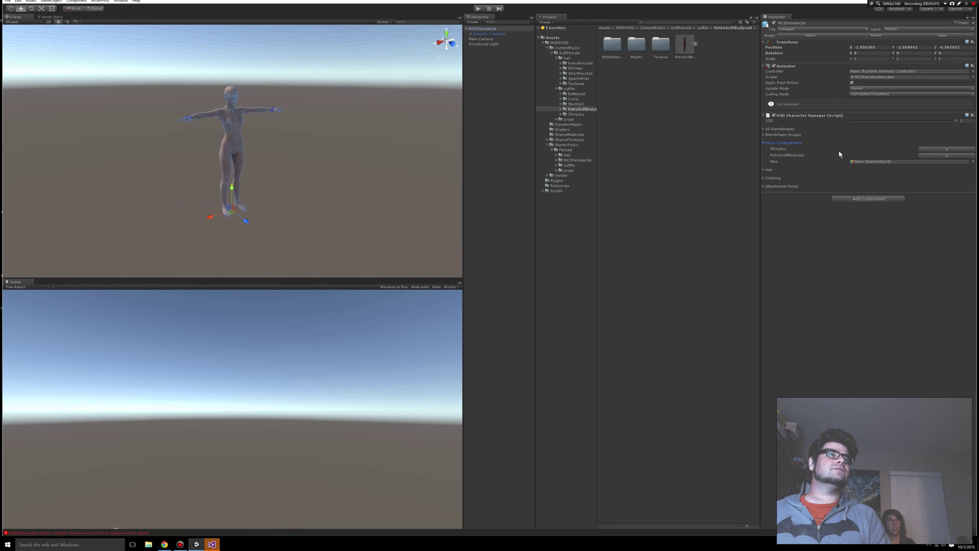
{"action": "scroll", "coordinate": [258, 99], "scroll_direction": "up", "scroll_amount": 6}
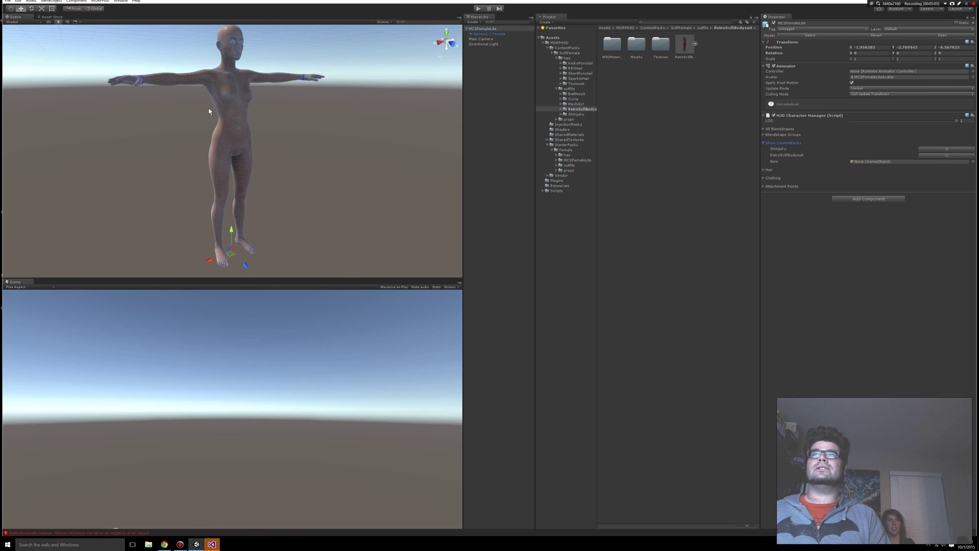
{"action": "scroll", "coordinate": [280, 102], "scroll_direction": "down", "scroll_amount": 4}
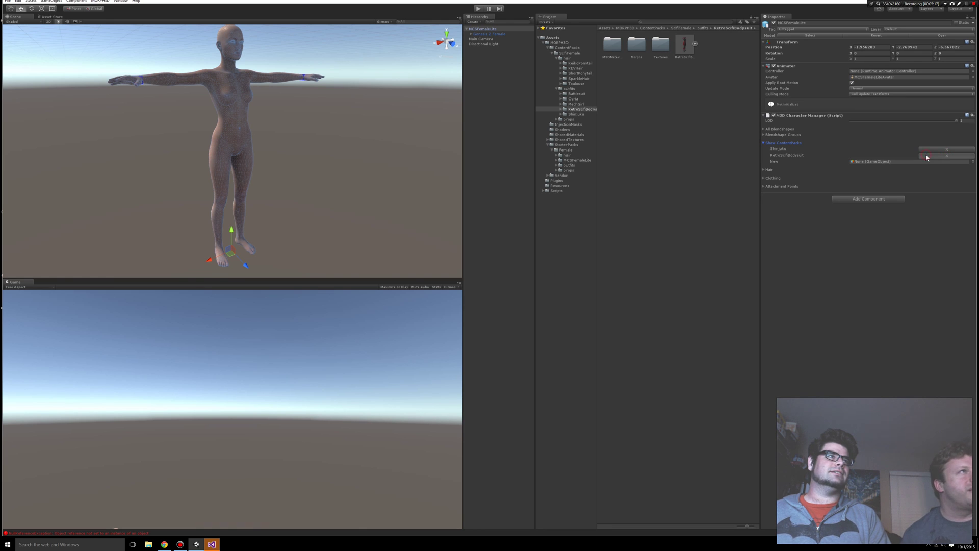
Inspect the Genesis 2 Female child's hierarchy, and delete the whole MCSFemaleLite figure from the scene.
{"action": "left_click", "coordinate": [489, 35]}
{"action": "left_click", "coordinate": [471, 34]}
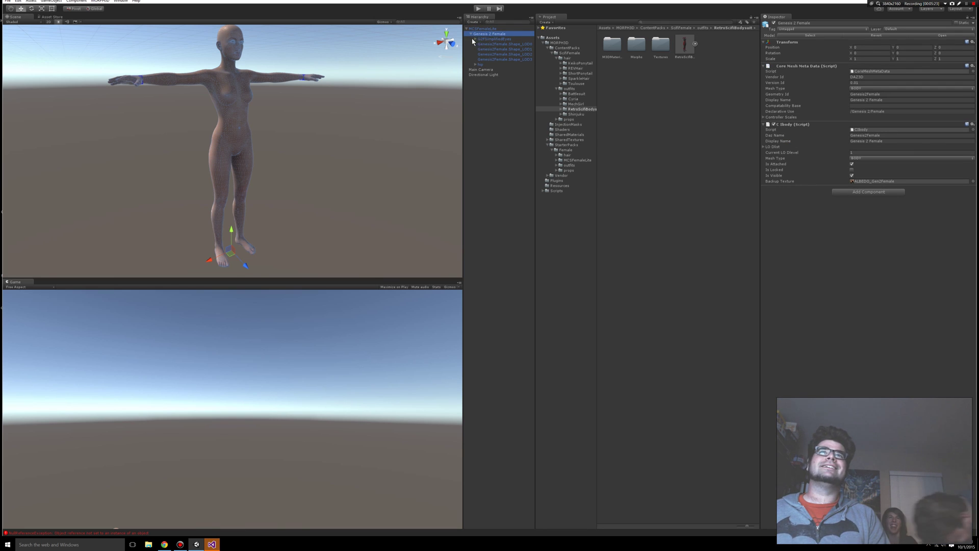
{"action": "left_click", "coordinate": [482, 29]}
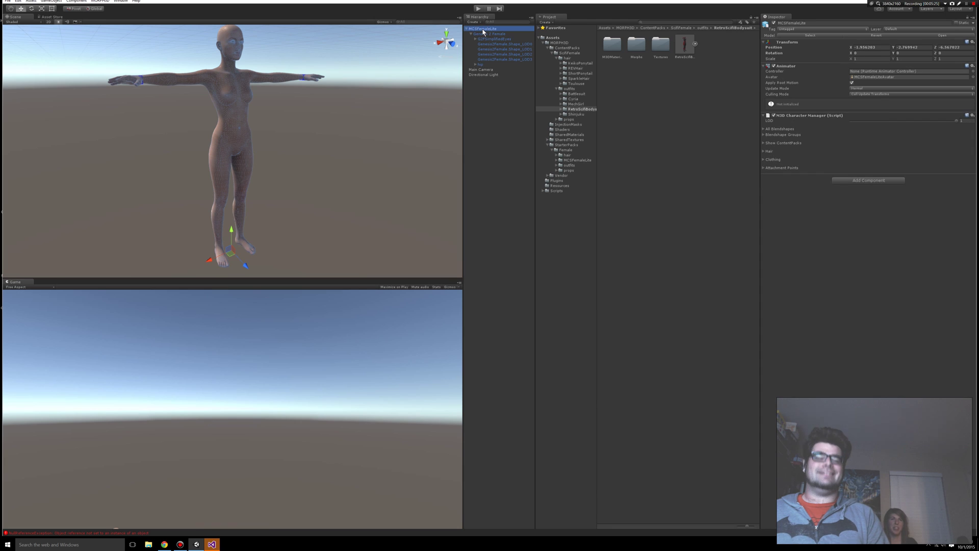
{"action": "key", "text": "Delete"}
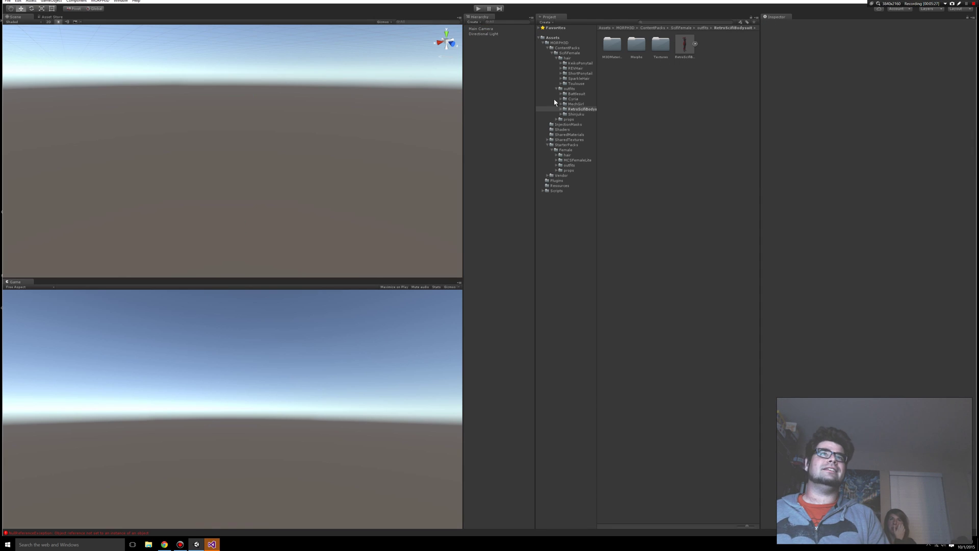
Place a fresh MCSFemaleLite figure from the StarterPacks Female folder into the scene.
{"action": "left_click", "coordinate": [568, 150]}
{"action": "left_click", "coordinate": [565, 140]}
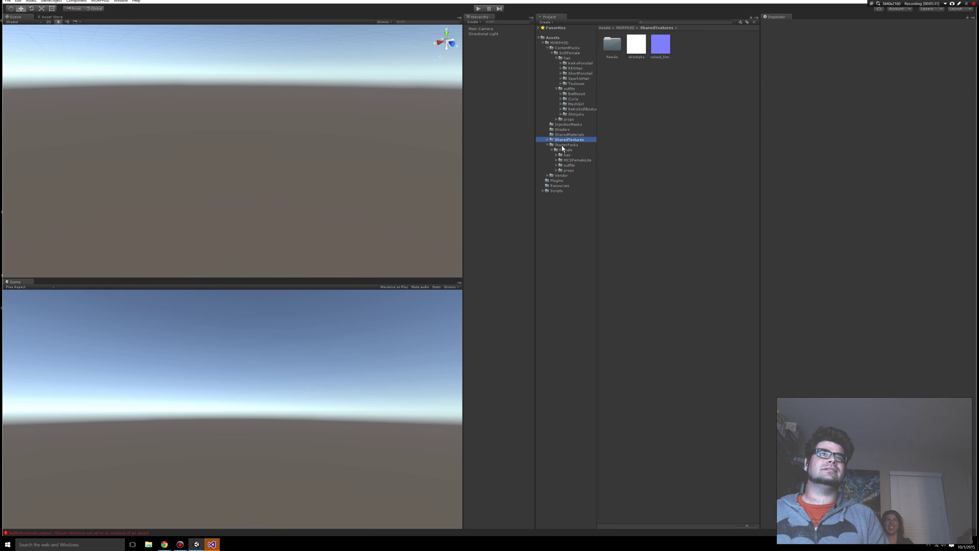
{"action": "left_click", "coordinate": [562, 145]}
{"action": "left_click", "coordinate": [565, 150]}
{"action": "left_click", "coordinate": [573, 159]}
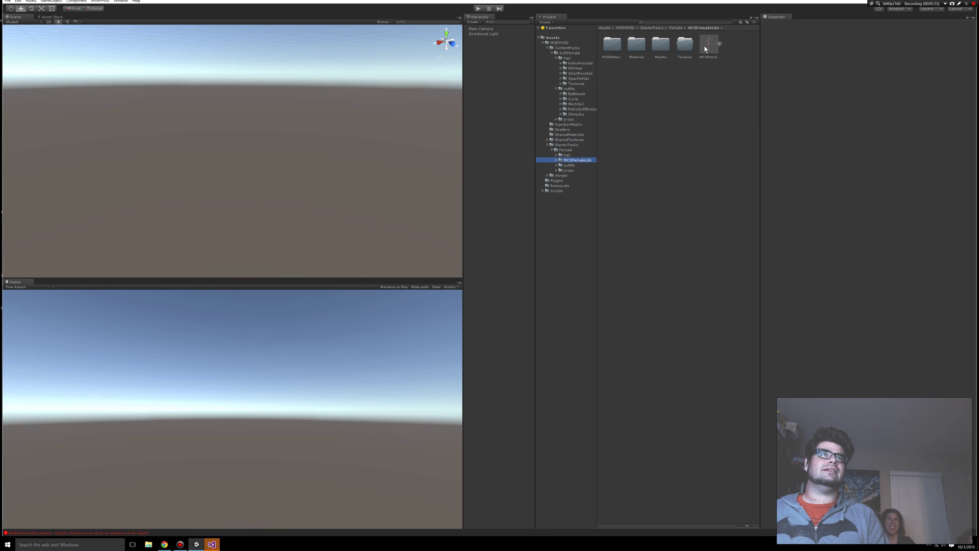
{"action": "left_click_drag", "start_coordinate": [704, 47], "coordinate": [269, 154]}
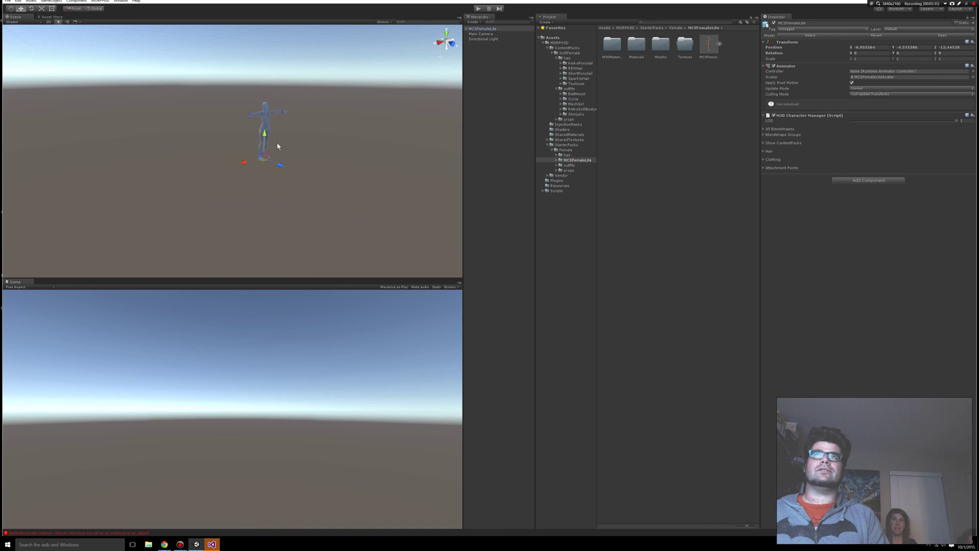
{"action": "scroll", "coordinate": [335, 122], "scroll_direction": "up", "scroll_amount": 10}
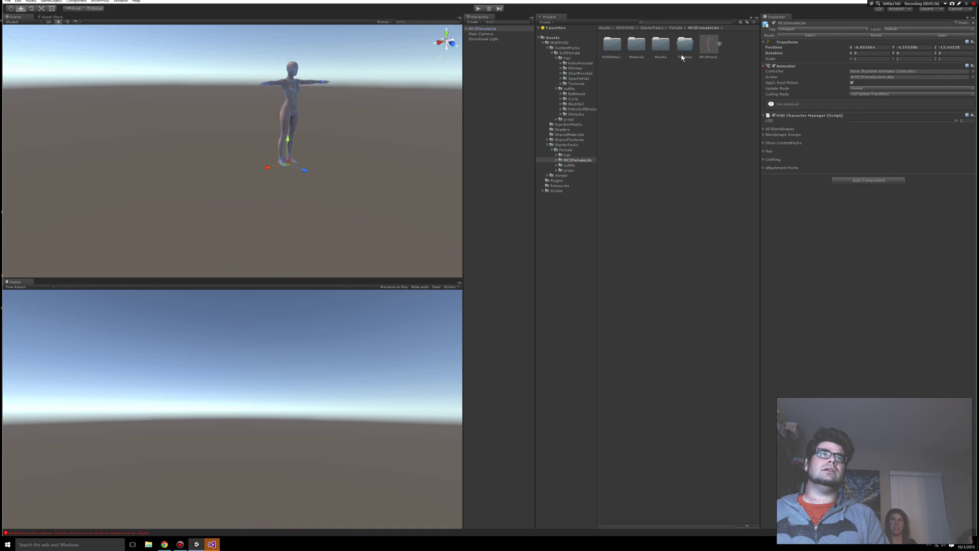
Add the Battlesuit outfit model from the SciFiFemale outfits to the new MCSFemaleLite figure as a content pack.
{"action": "left_click", "coordinate": [764, 159]}
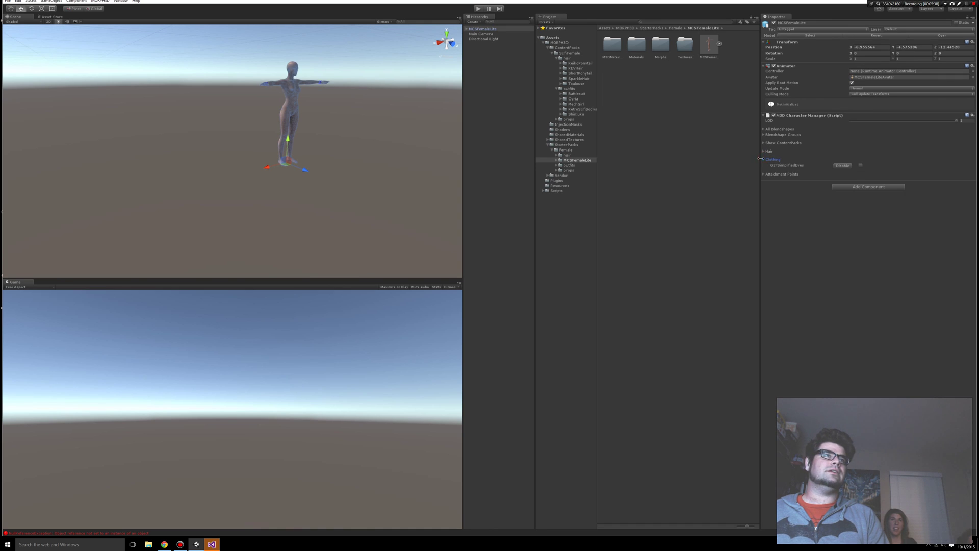
{"action": "left_click", "coordinate": [764, 159]}
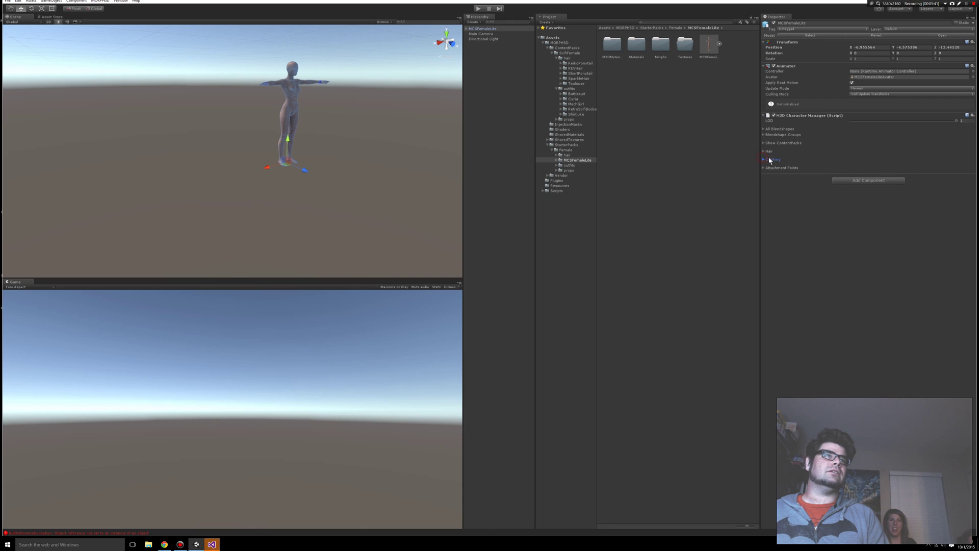
{"action": "left_click", "coordinate": [772, 144]}
{"action": "left_click", "coordinate": [763, 143]}
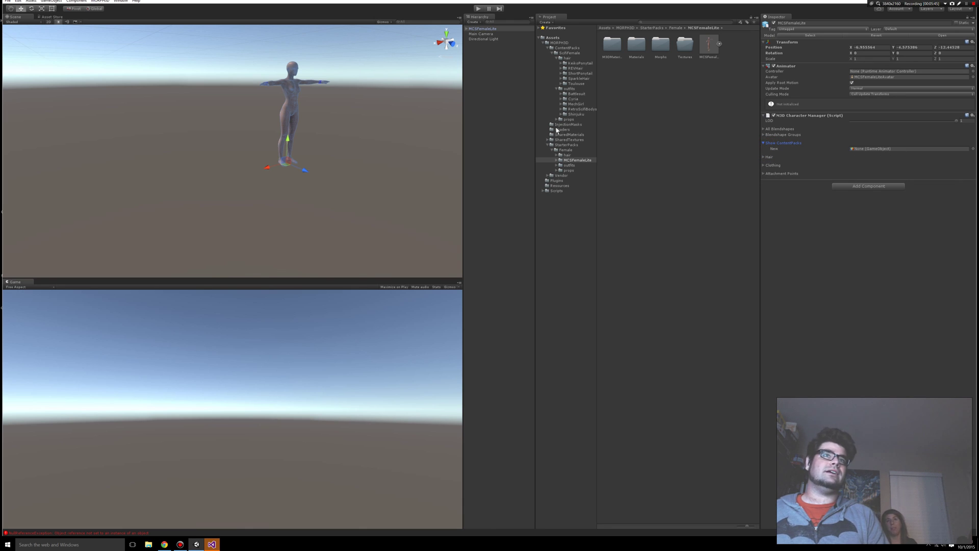
{"action": "left_click", "coordinate": [573, 49]}
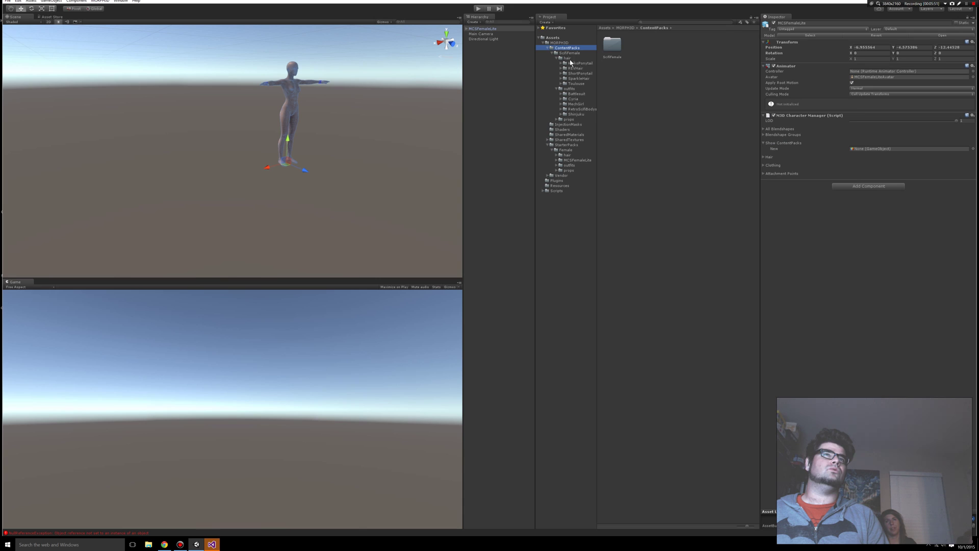
{"action": "left_click", "coordinate": [575, 94]}
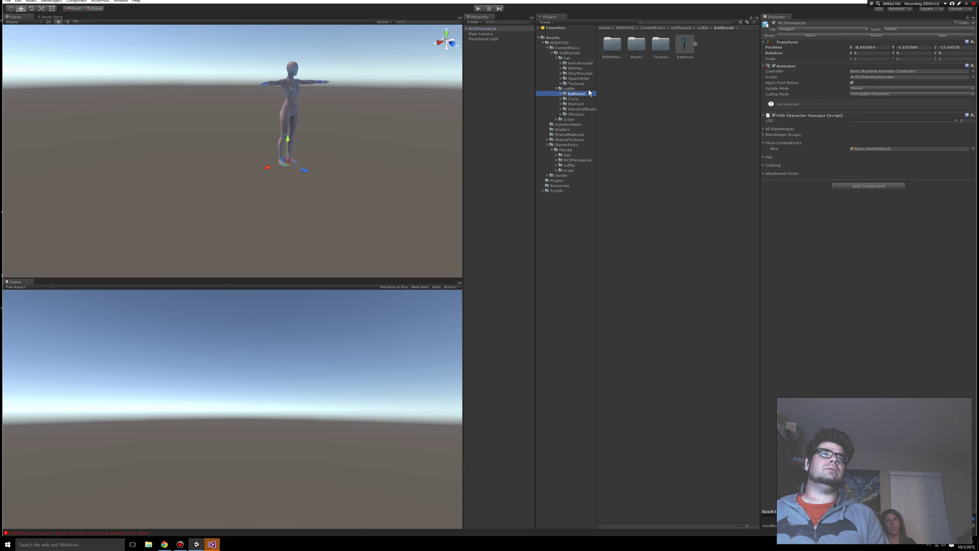
{"action": "left_click_drag", "start_coordinate": [685, 46], "coordinate": [875, 152]}
Frame the figure and examine how the Battlesuit fits, with the selection outline cleared.
{"action": "scroll", "coordinate": [344, 77], "scroll_direction": "up", "scroll_amount": 8}
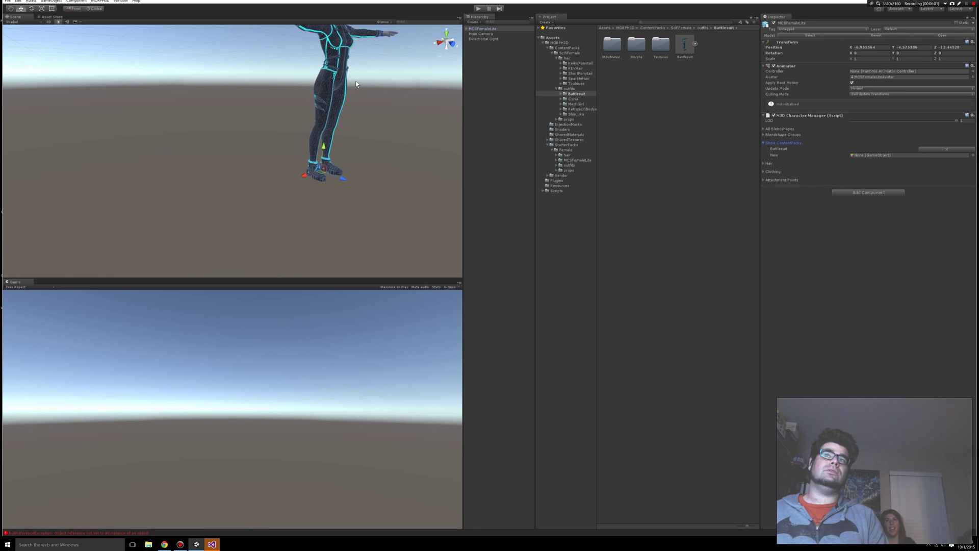
{"action": "key", "text": "f"}
{"action": "scroll", "coordinate": [303, 85], "scroll_direction": "up", "scroll_amount": 4}
{"action": "scroll", "coordinate": [316, 93], "scroll_direction": "up", "scroll_amount": 3}
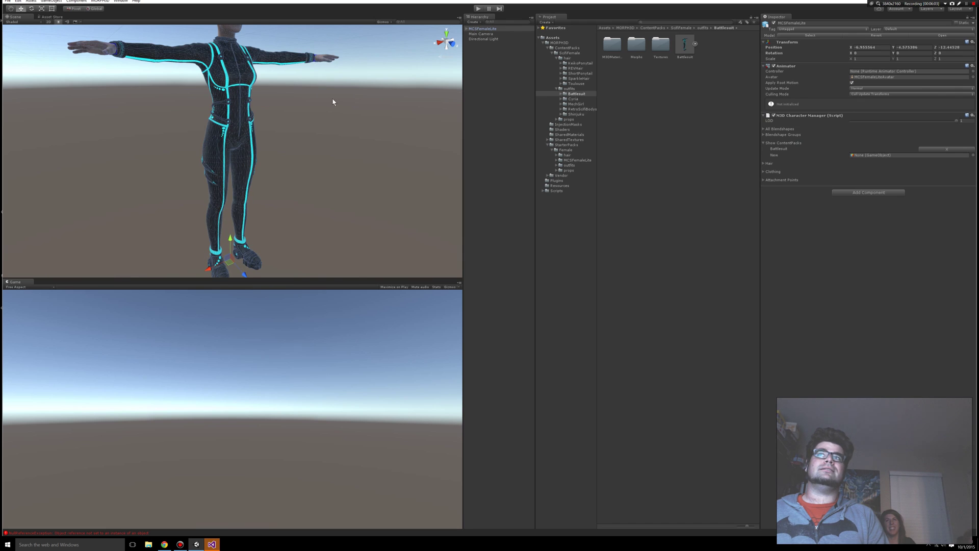
{"action": "scroll", "coordinate": [330, 99], "scroll_direction": "down", "scroll_amount": 2}
{"action": "left_click", "coordinate": [333, 100]}
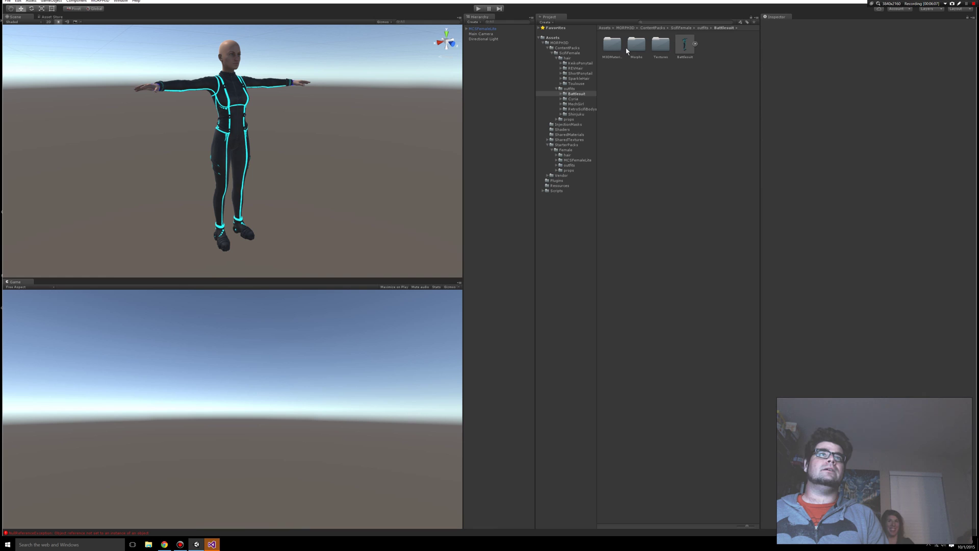
Add the SparkleHair model from the SciFiFemale hair folder to the MCSFemaleLite figure as a content pack.
{"action": "left_click", "coordinate": [567, 59]}
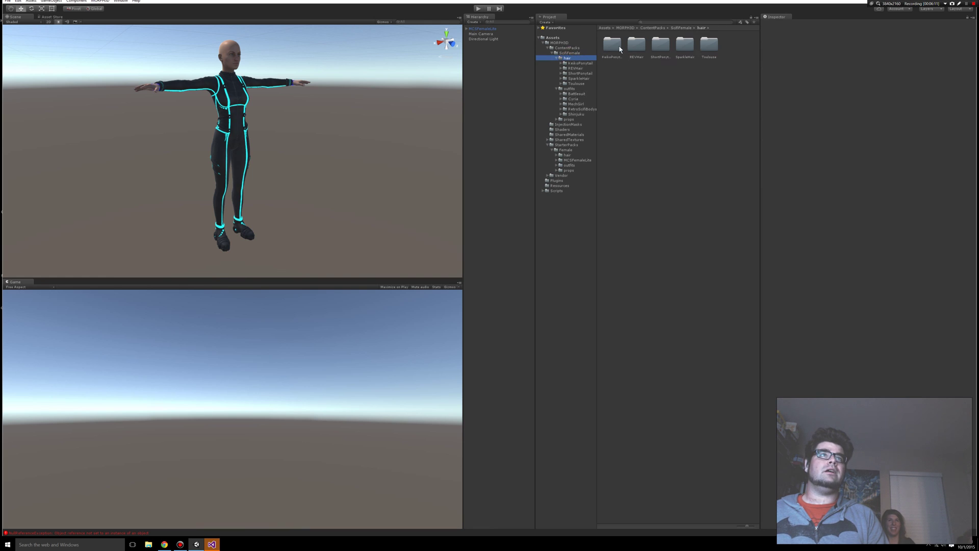
{"action": "double_click", "coordinate": [685, 46]}
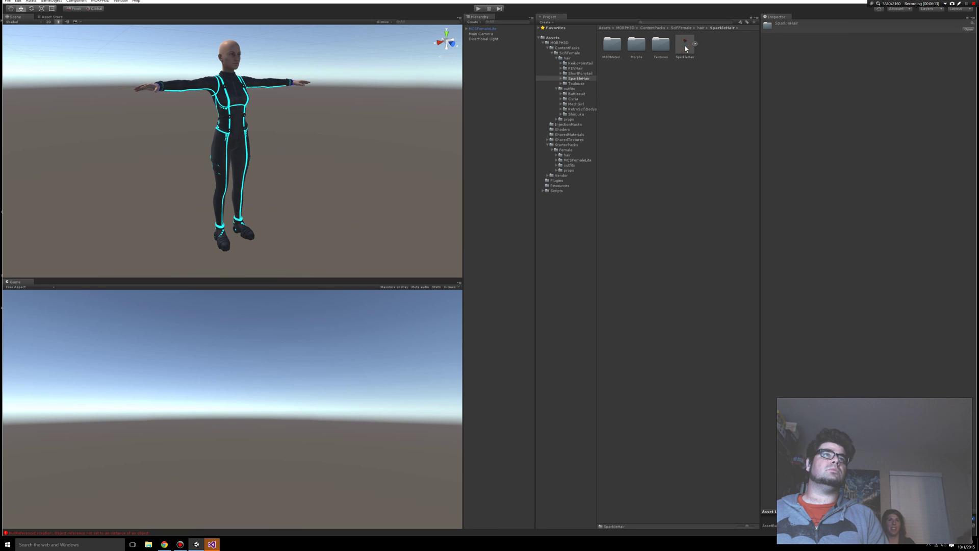
{"action": "left_click", "coordinate": [684, 45]}
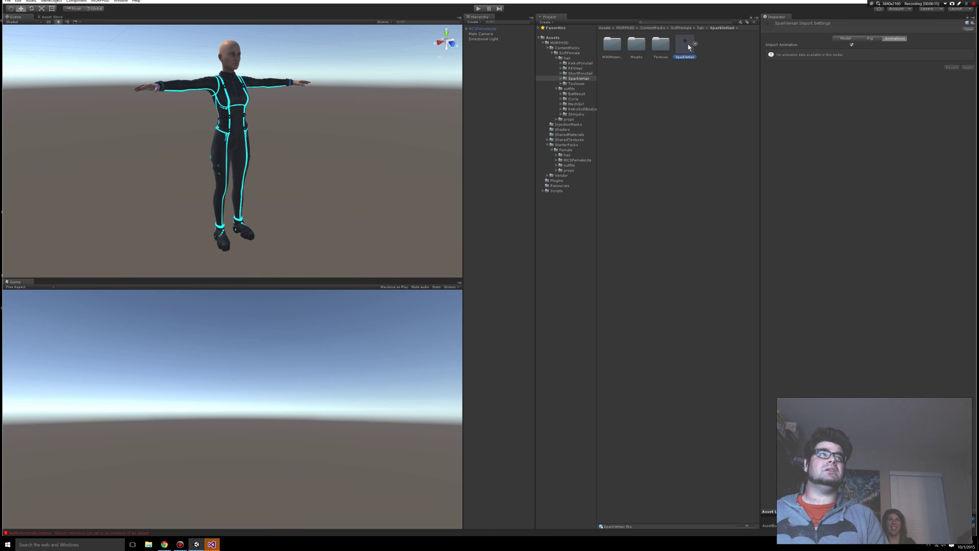
{"action": "left_click", "coordinate": [498, 29]}
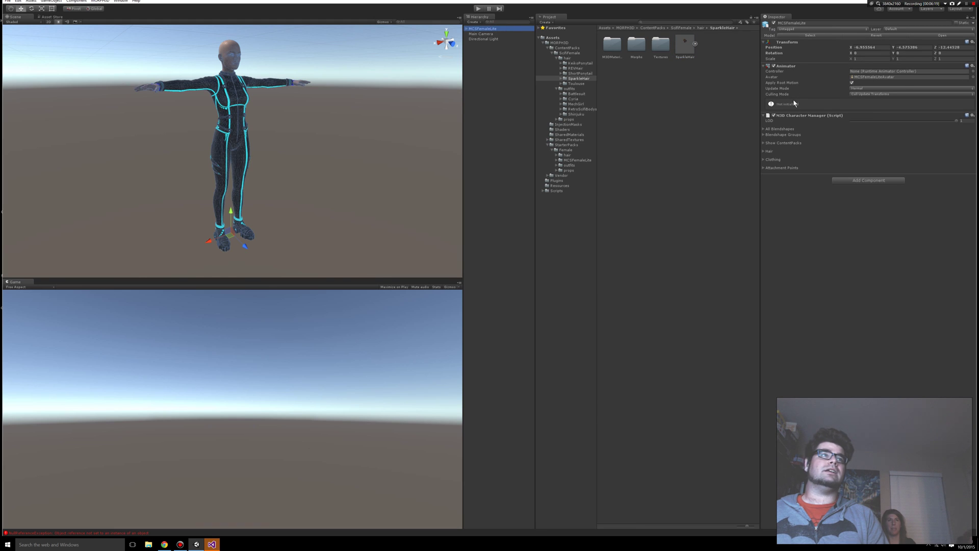
{"action": "left_click", "coordinate": [763, 144]}
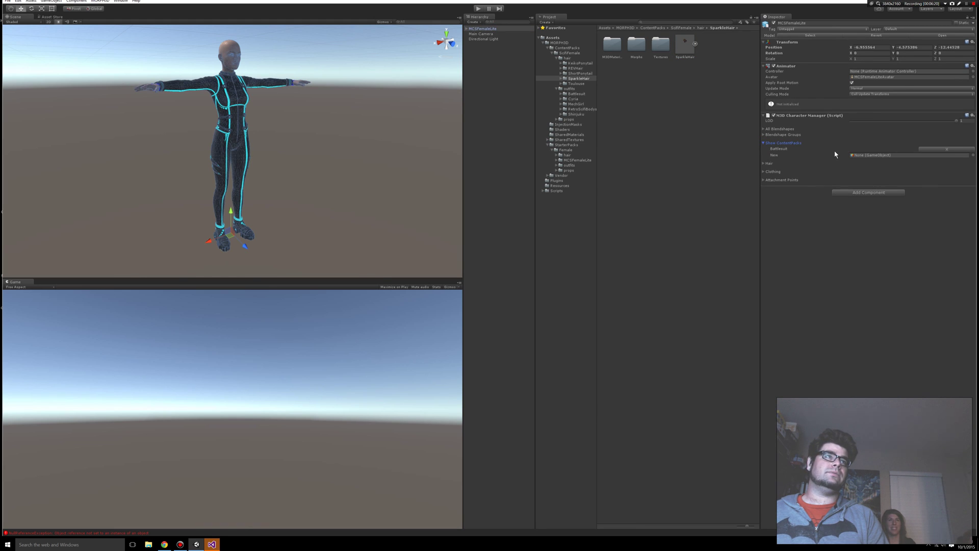
{"action": "left_click_drag", "start_coordinate": [679, 46], "coordinate": [868, 159]}
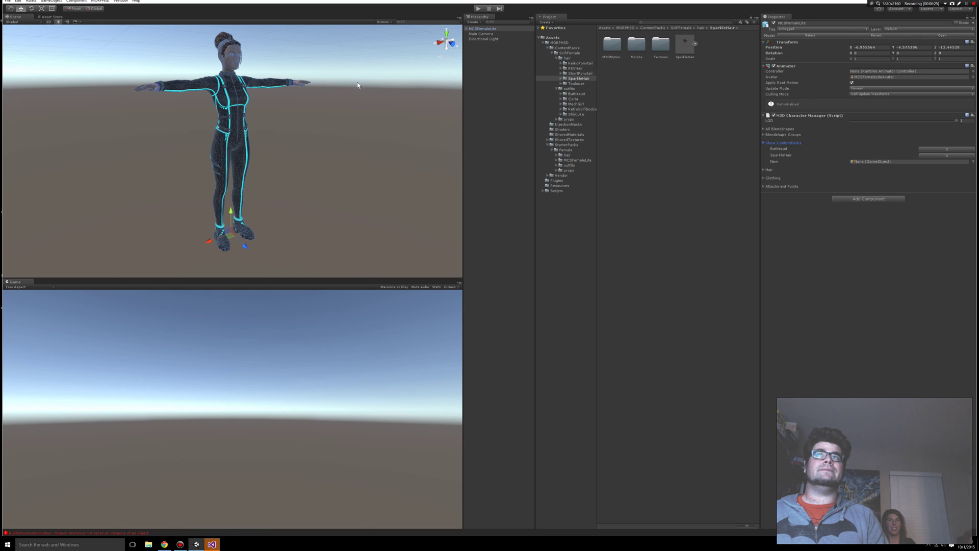
Examine the SparkleHair and Battlesuit on the figure, both close up on the head and torso and as a whole.
{"action": "right_click_drag", "start_coordinate": [313, 116], "coordinate": [328, 83]}
{"action": "scroll", "coordinate": [350, 78], "scroll_direction": "up", "scroll_amount": 3}
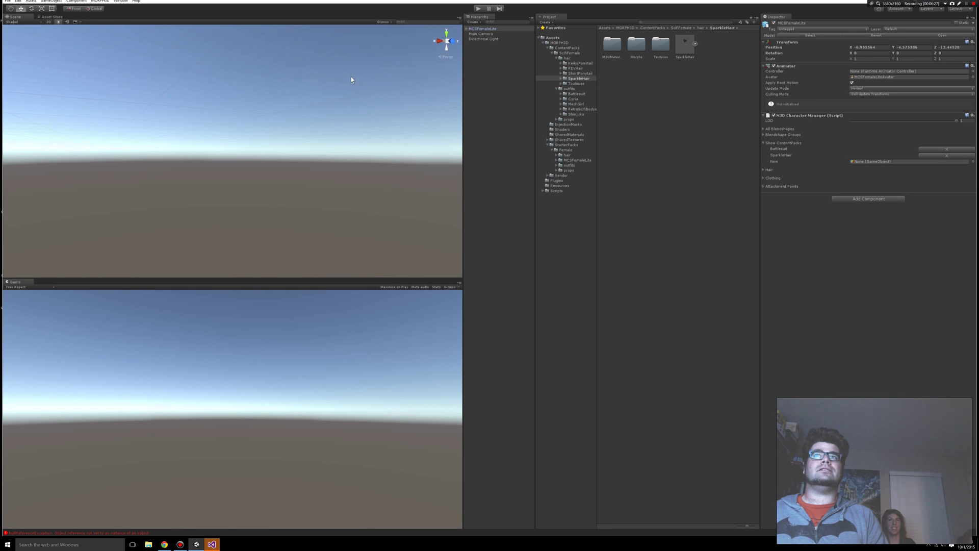
{"action": "scroll", "coordinate": [349, 78], "scroll_direction": "down", "scroll_amount": 2}
{"action": "scroll", "coordinate": [349, 118], "scroll_direction": "down", "scroll_amount": 5}
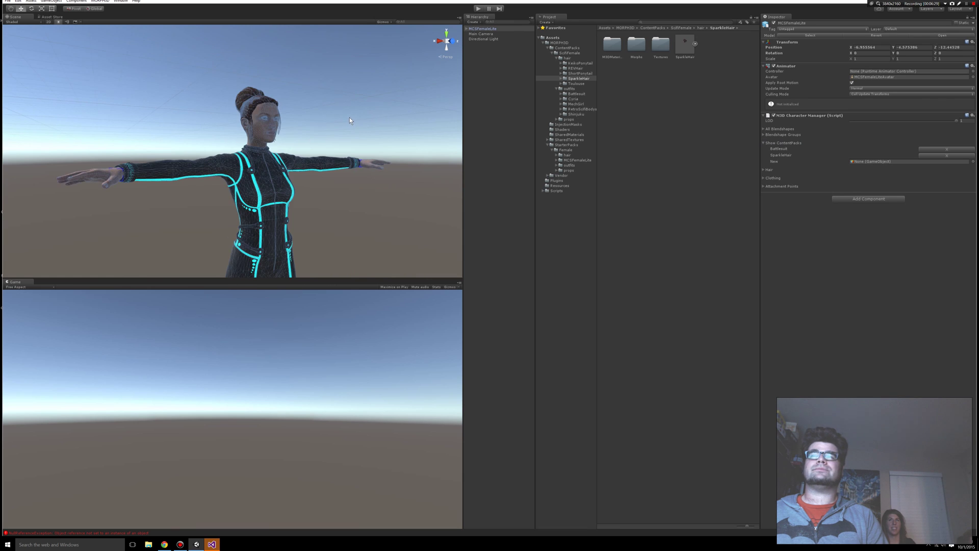
{"action": "mouse_move", "coordinate": [348, 116]}
{"action": "right_mouse_down"}
{"action": "mouse_move", "coordinate": [354, 157]}
{"action": "mouse_move", "coordinate": [339, 121]}
{"action": "right_mouse_up"}
{"action": "scroll", "coordinate": [352, 156], "scroll_direction": "down", "scroll_amount": 4}
{"action": "scroll", "coordinate": [350, 153], "scroll_direction": "up", "scroll_amount": 5}
{"action": "scroll", "coordinate": [355, 143], "scroll_direction": "down", "scroll_amount": 2}
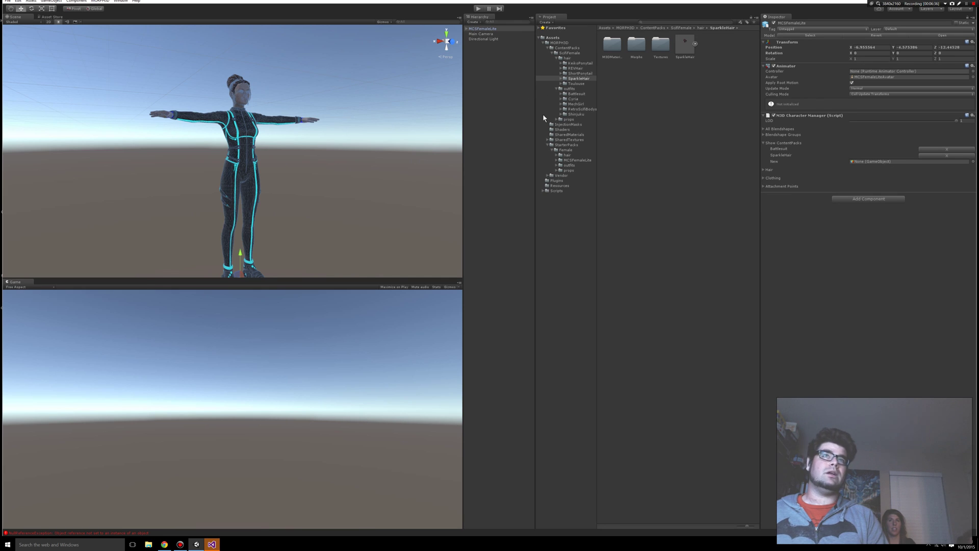
Remove the SparkleHair and Battlesuit content packs from the MCSFemaleLite figure.
{"action": "left_click", "coordinate": [947, 155]}
{"action": "left_click", "coordinate": [946, 149]}
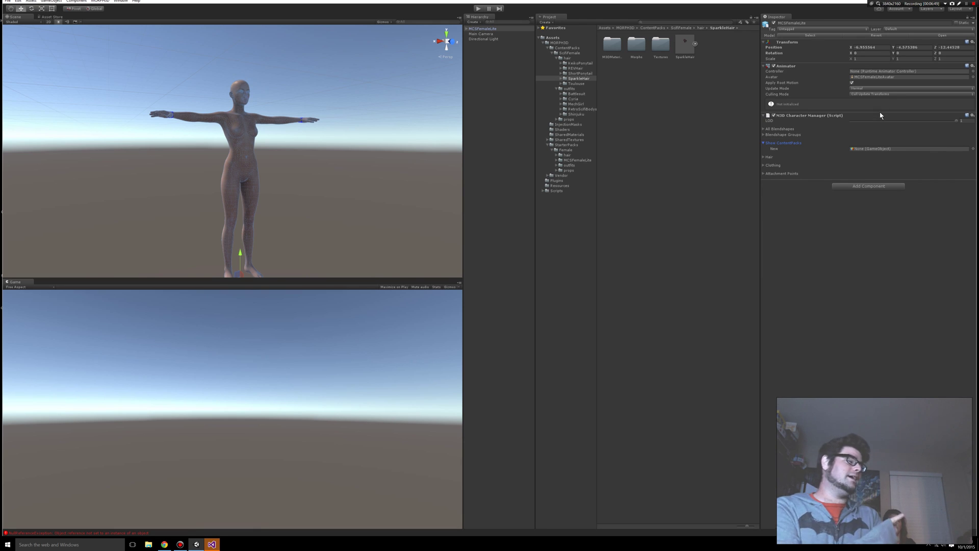
Add the KeikoPonytail model from the SciFiFemale hair folder to the MCSFemaleLite figure as a content pack.
{"action": "left_click", "coordinate": [486, 97]}
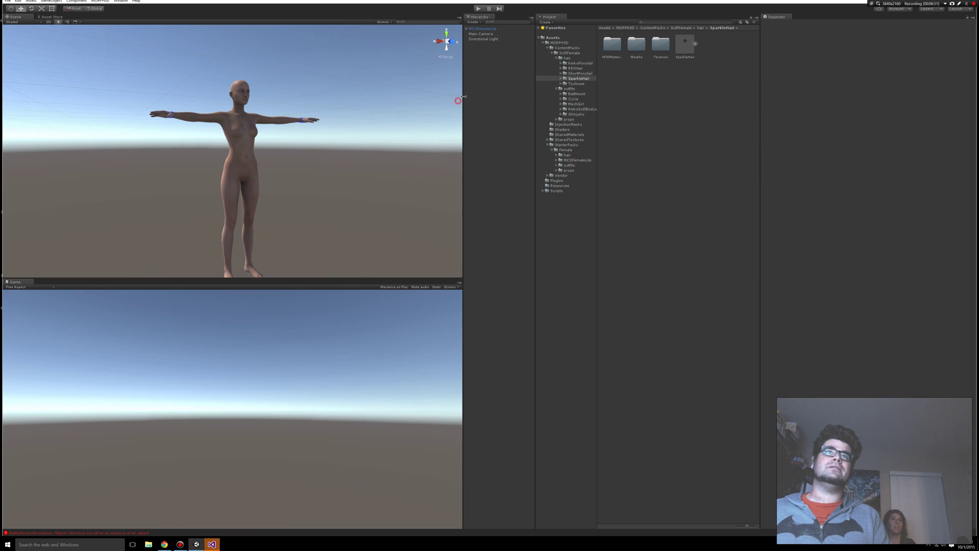
{"action": "left_click", "coordinate": [245, 135]}
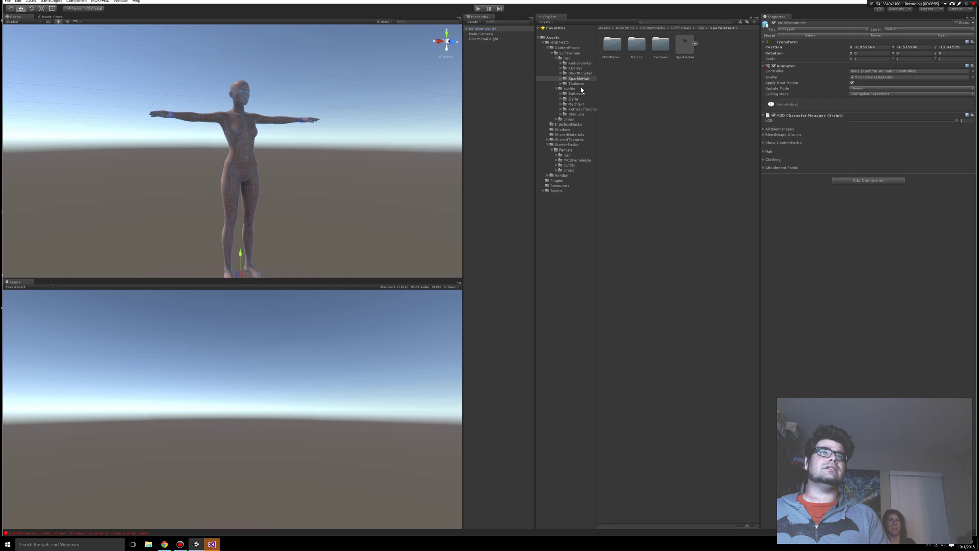
{"action": "left_click", "coordinate": [579, 64]}
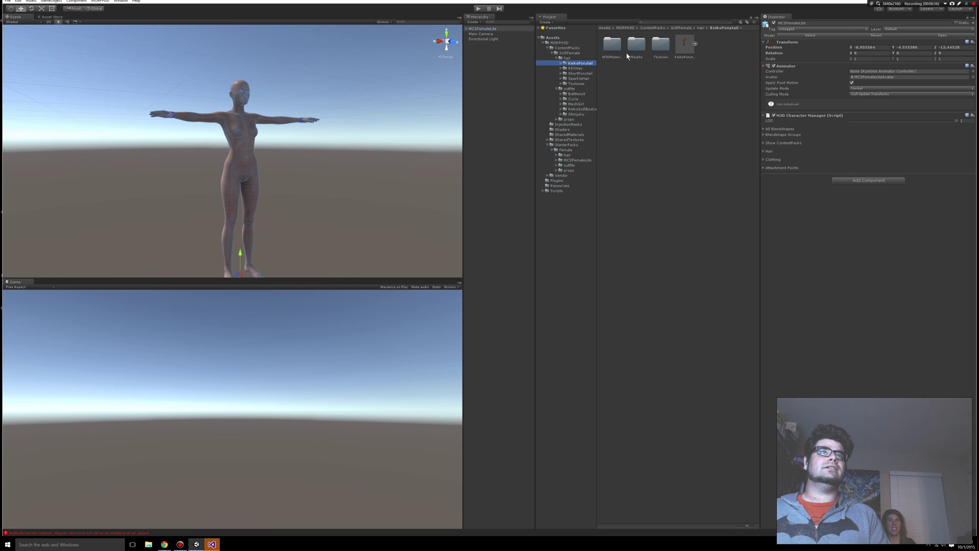
{"action": "left_click", "coordinate": [491, 29]}
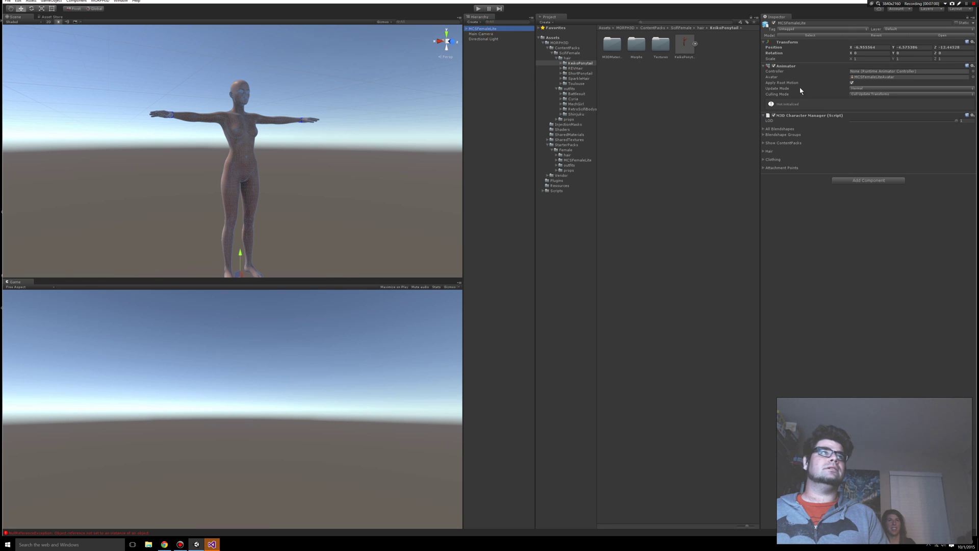
{"action": "left_click", "coordinate": [761, 143]}
{"action": "left_click_drag", "start_coordinate": [685, 45], "coordinate": [865, 153]}
Examine the KeikoPonytail hair on the figure from the front and from behind, with the selection outline cleared.
{"action": "scroll", "coordinate": [285, 86], "scroll_direction": "down", "scroll_amount": 15}
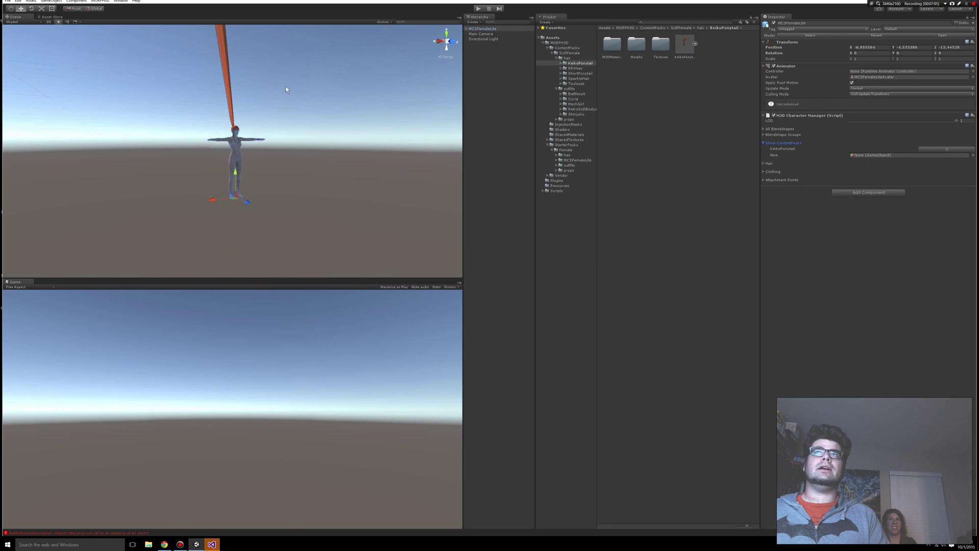
{"action": "right_click_drag", "start_coordinate": [268, 99], "coordinate": [275, 141]}
{"action": "scroll", "coordinate": [284, 134], "scroll_direction": "up", "scroll_amount": 15}
{"action": "scroll", "coordinate": [364, 151], "scroll_direction": "up", "scroll_amount": 5}
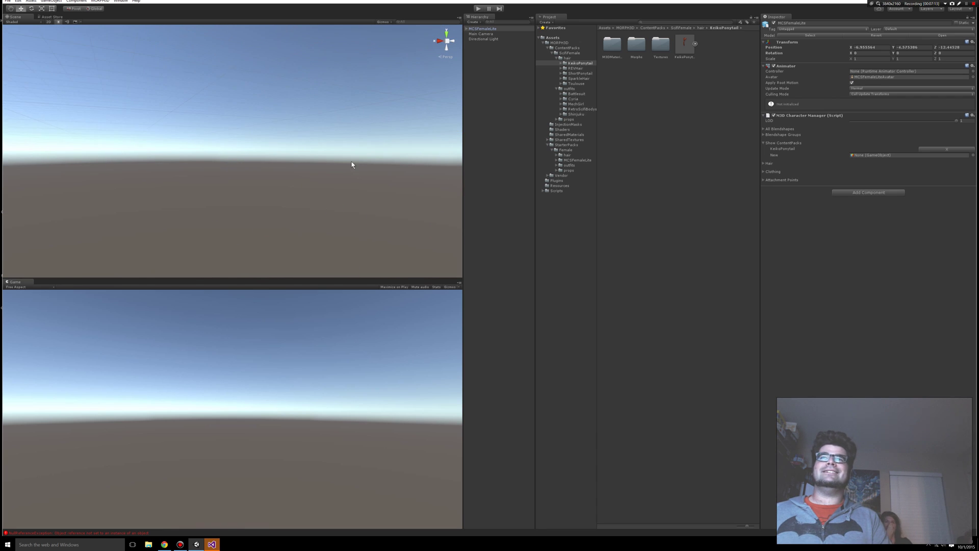
{"action": "right_click_drag", "start_coordinate": [334, 163], "coordinate": [483, 169]}
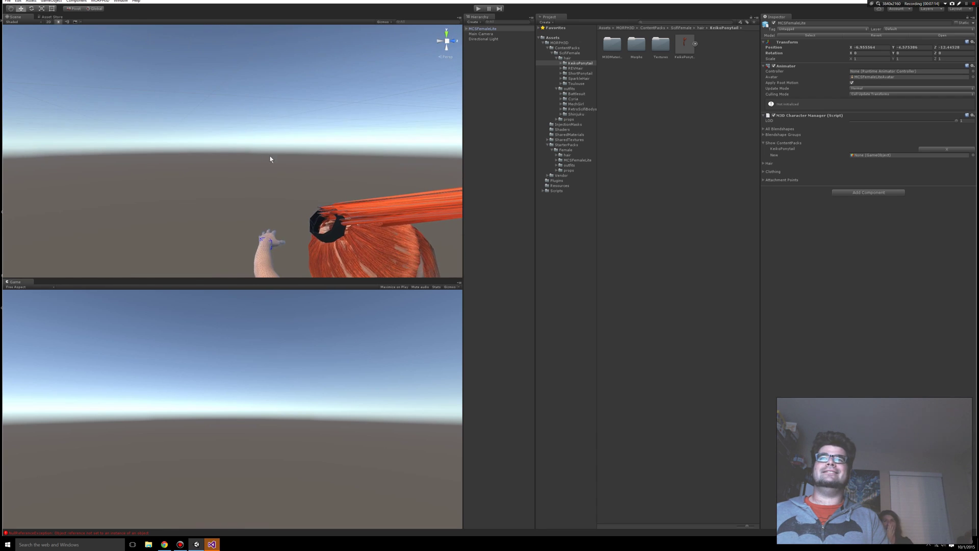
{"action": "right_click_drag", "start_coordinate": [270, 159], "coordinate": [370, 160]}
{"action": "scroll", "coordinate": [371, 156], "scroll_direction": "down", "scroll_amount": 6}
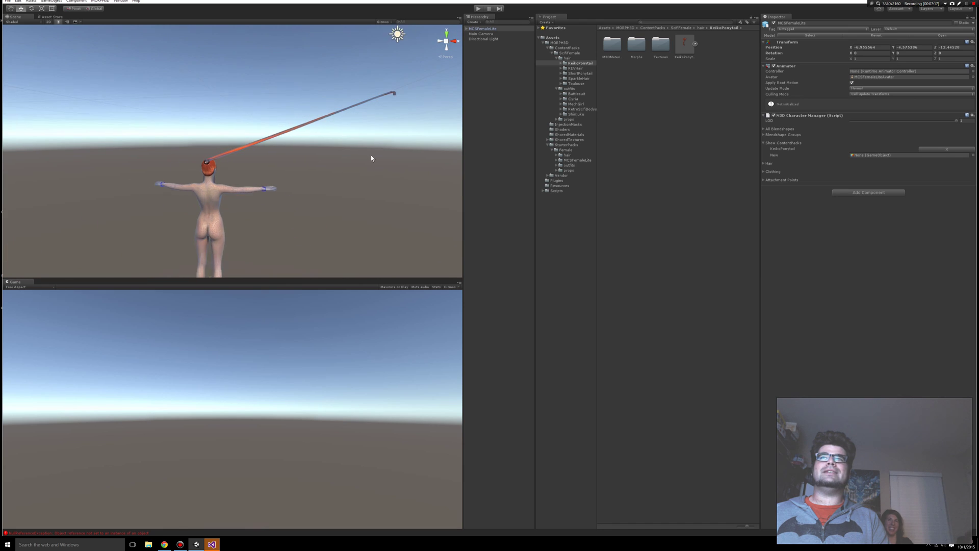
{"action": "scroll", "coordinate": [372, 155], "scroll_direction": "up", "scroll_amount": 4}
{"action": "scroll", "coordinate": [340, 148], "scroll_direction": "down", "scroll_amount": 2}
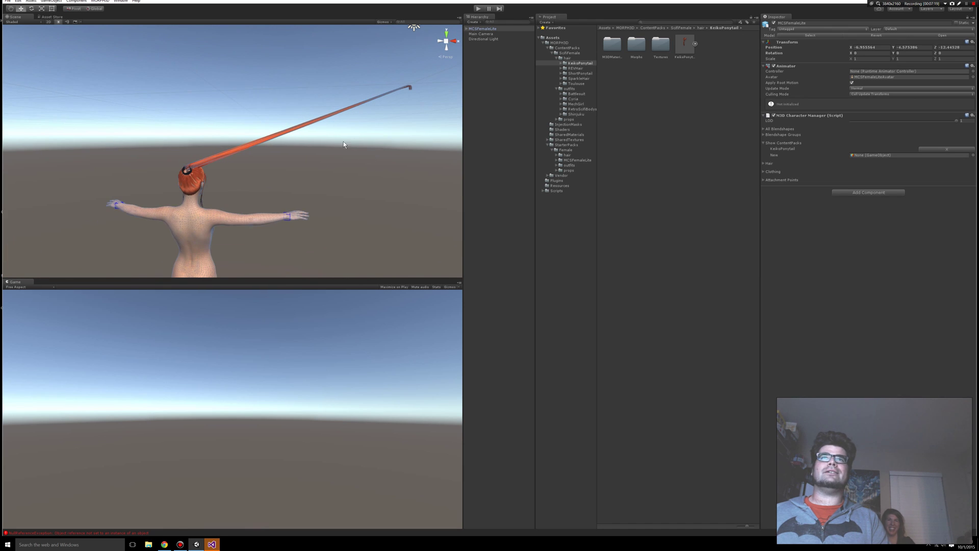
{"action": "left_click", "coordinate": [375, 136]}
{"action": "scroll", "coordinate": [387, 130], "scroll_direction": "up", "scroll_amount": 2}
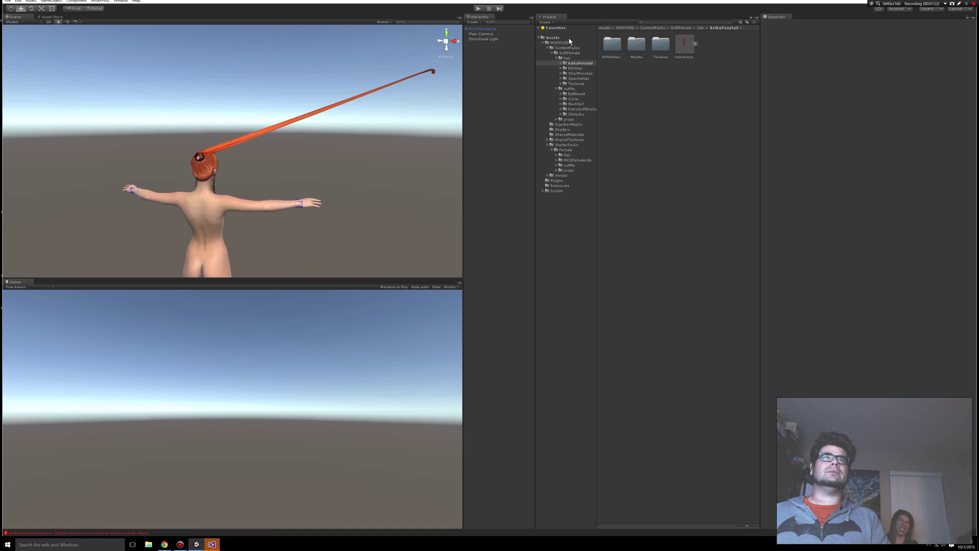
Disable the Keiko Ponytail hair in the MCSFemaleLite character manager and enable it again.
{"action": "left_click", "coordinate": [552, 38]}
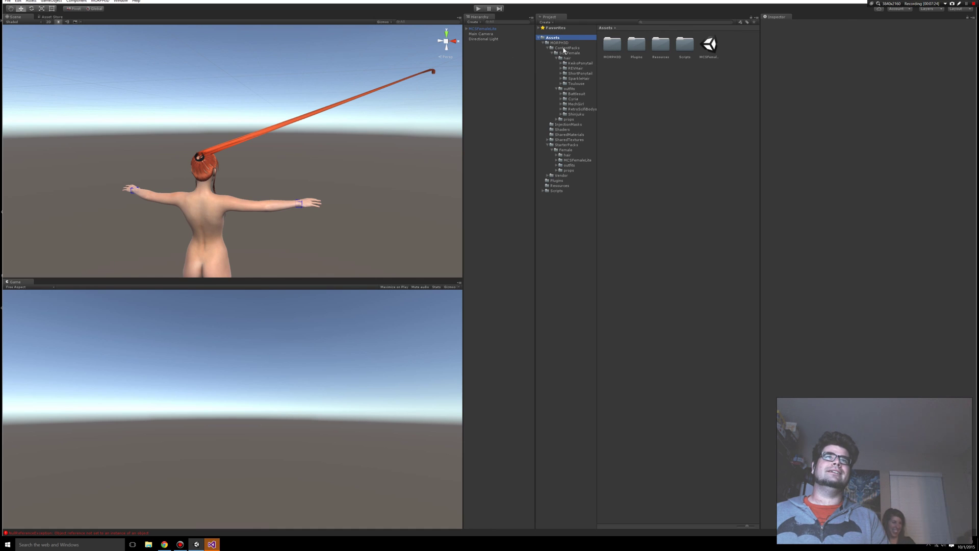
{"action": "left_click", "coordinate": [490, 29]}
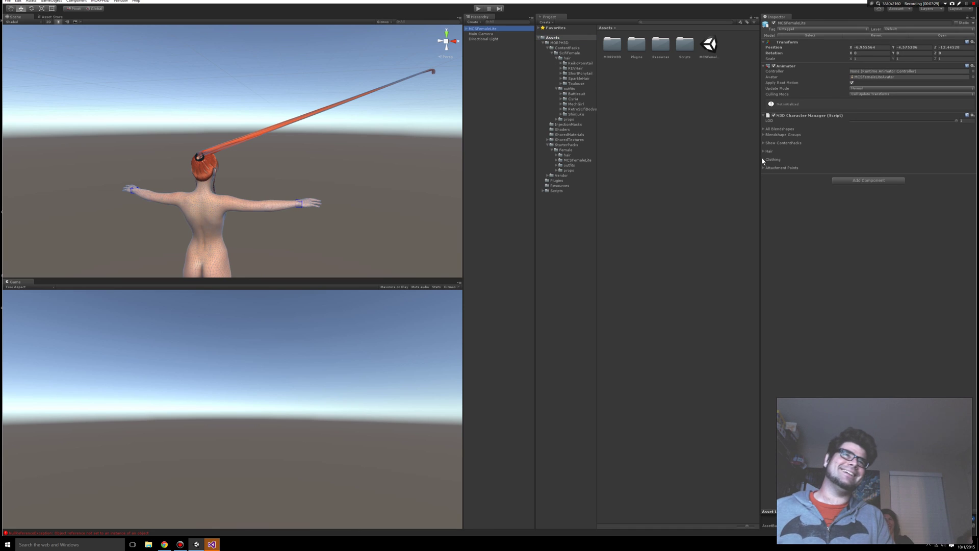
{"action": "left_click", "coordinate": [763, 143]}
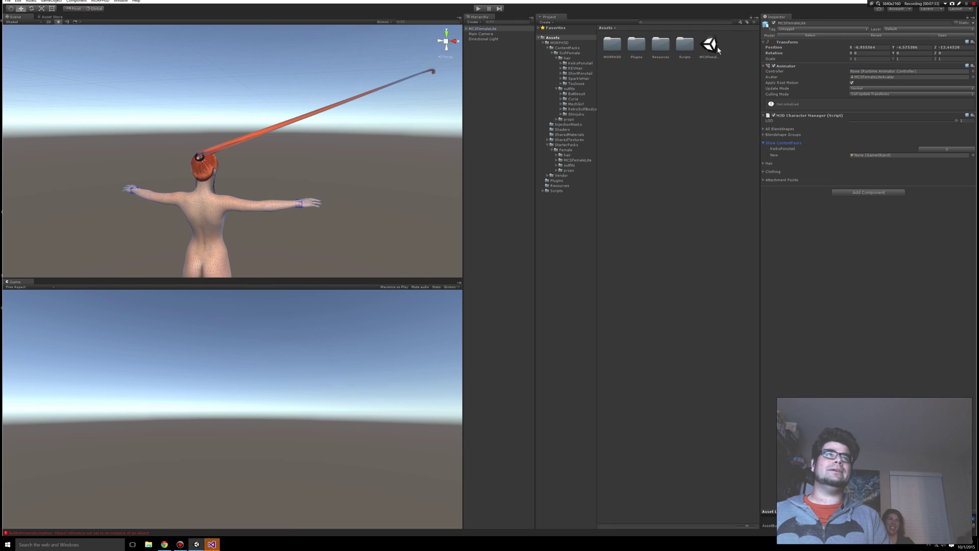
{"action": "left_click", "coordinate": [765, 163]}
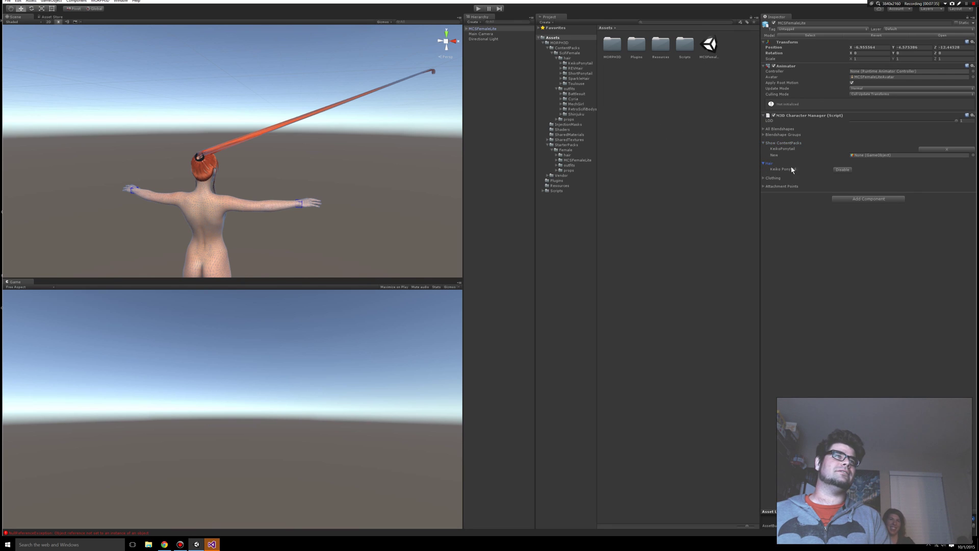
{"action": "left_click", "coordinate": [842, 170]}
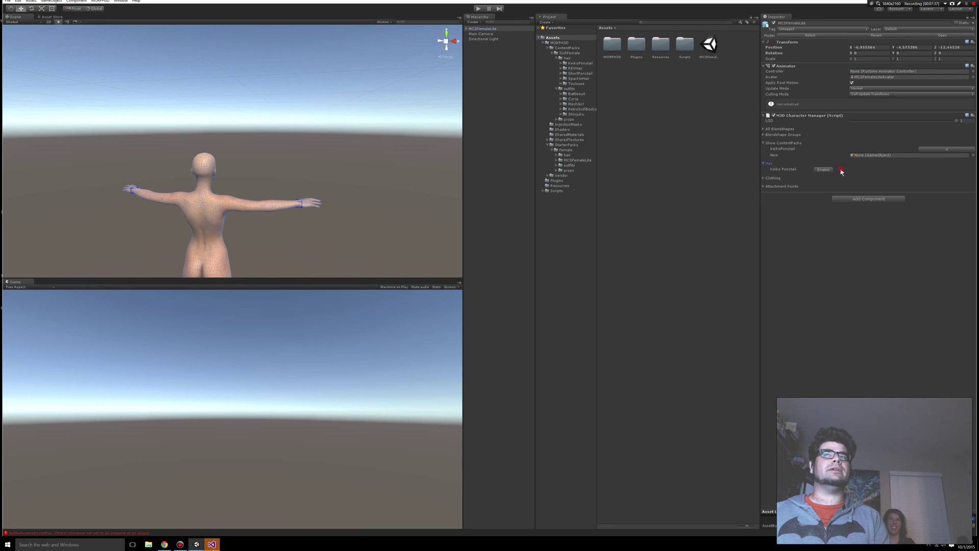
{"action": "left_click", "coordinate": [825, 170]}
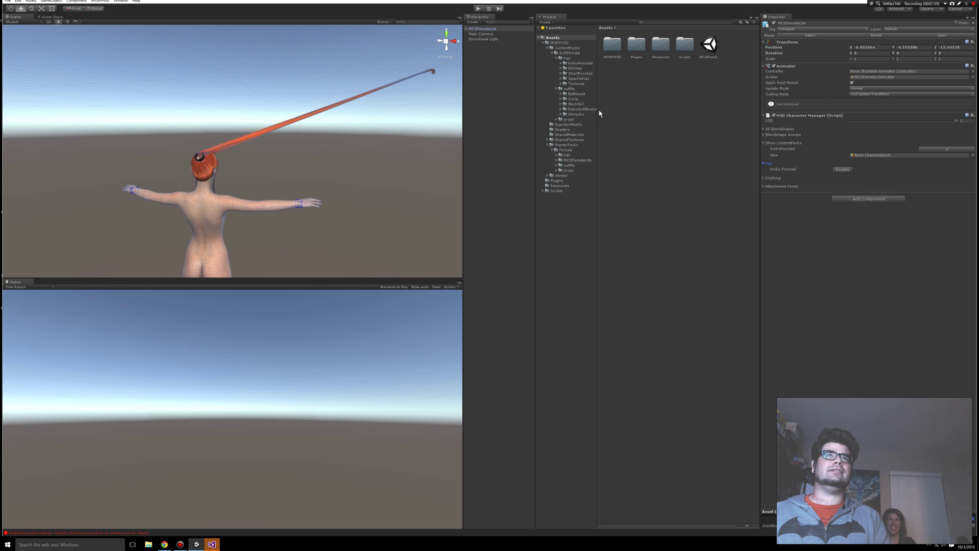
Add the MechGirl model from the SciFiFemale outfits folder to the MCSFemaleLite figure as a content pack.
{"action": "left_click", "coordinate": [577, 159]}
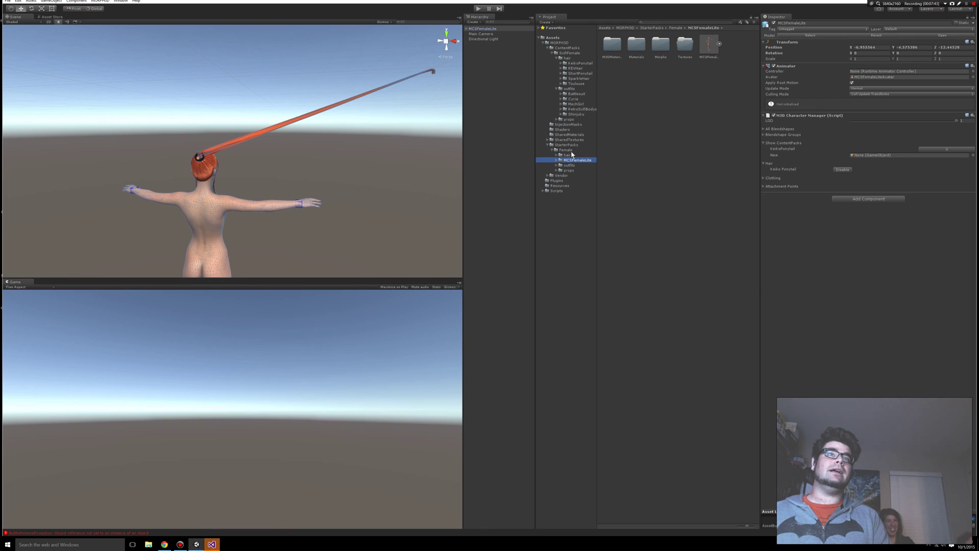
{"action": "left_click", "coordinate": [569, 166]}
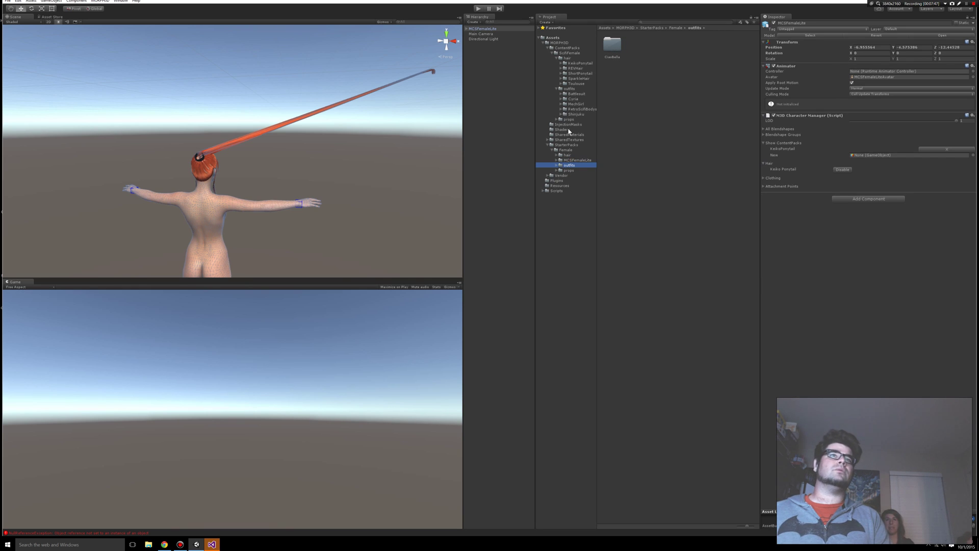
{"action": "left_click", "coordinate": [564, 48]}
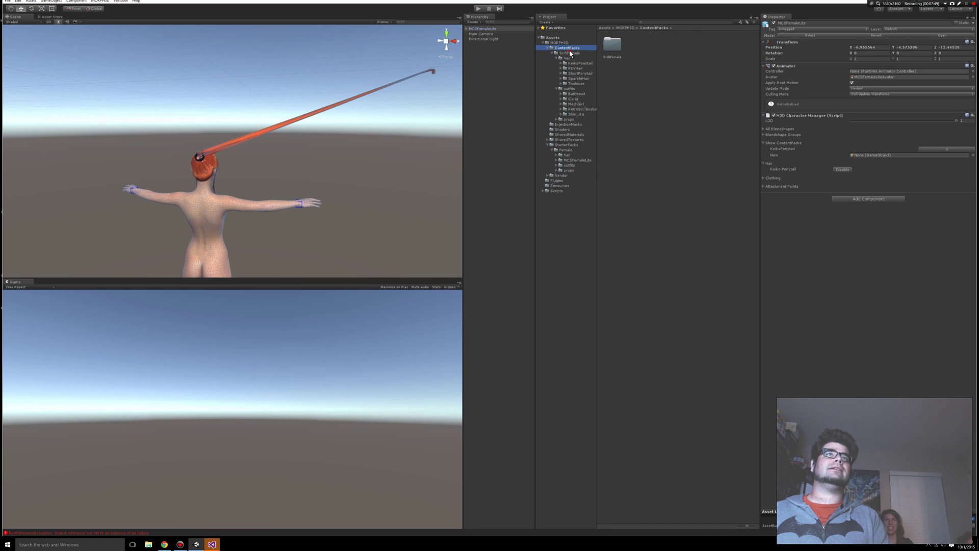
{"action": "left_click", "coordinate": [569, 53]}
{"action": "left_click", "coordinate": [569, 89]}
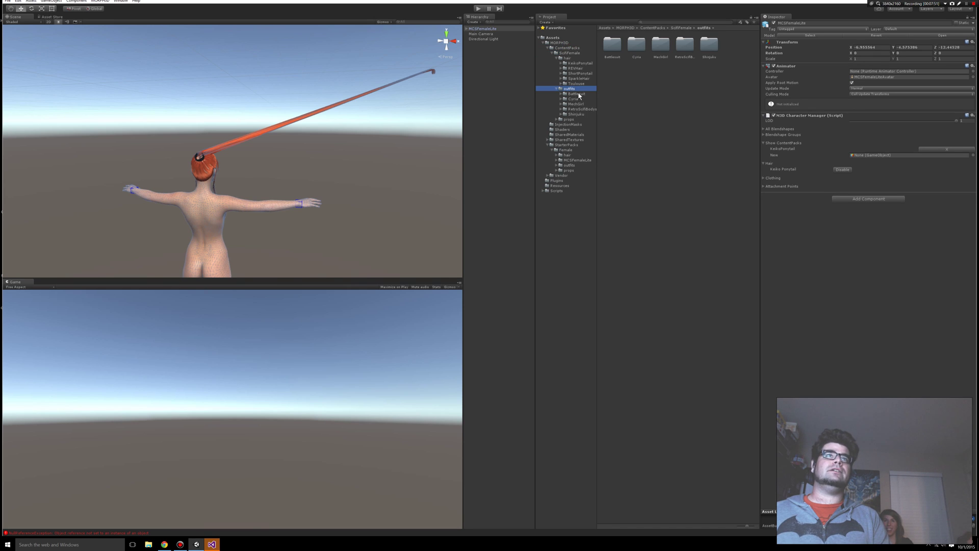
{"action": "double_click", "coordinate": [663, 51]}
{"action": "left_click", "coordinate": [687, 47]}
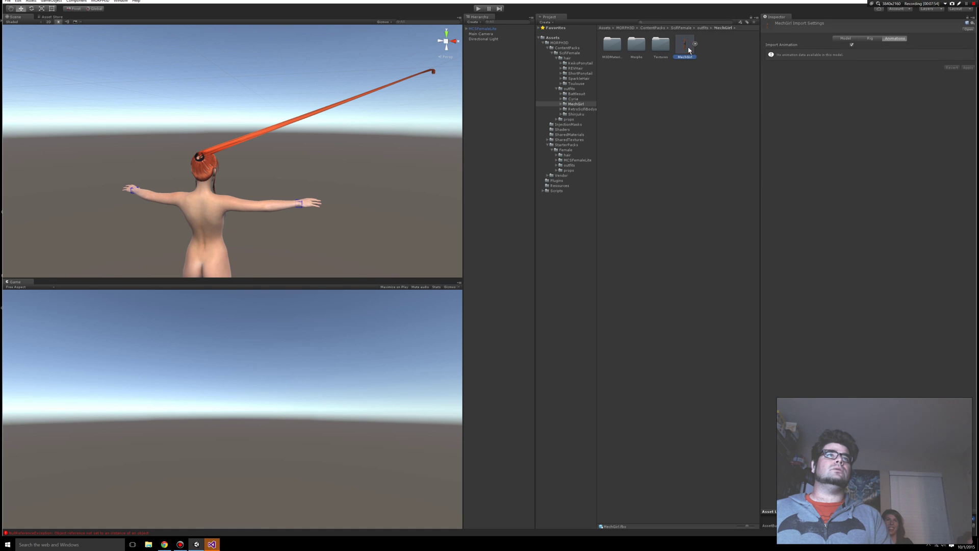
{"action": "left_click", "coordinate": [501, 29]}
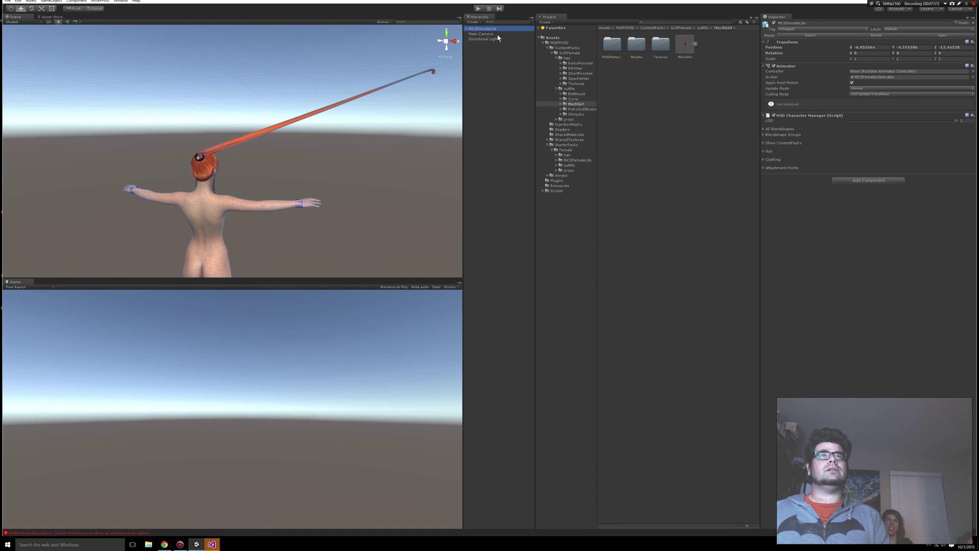
{"action": "left_click", "coordinate": [761, 142]}
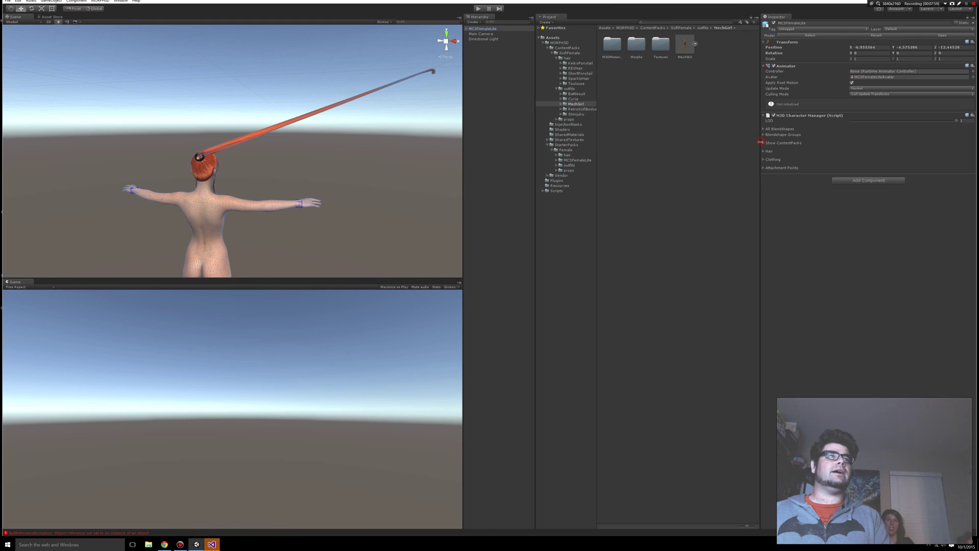
{"action": "left_click", "coordinate": [764, 143]}
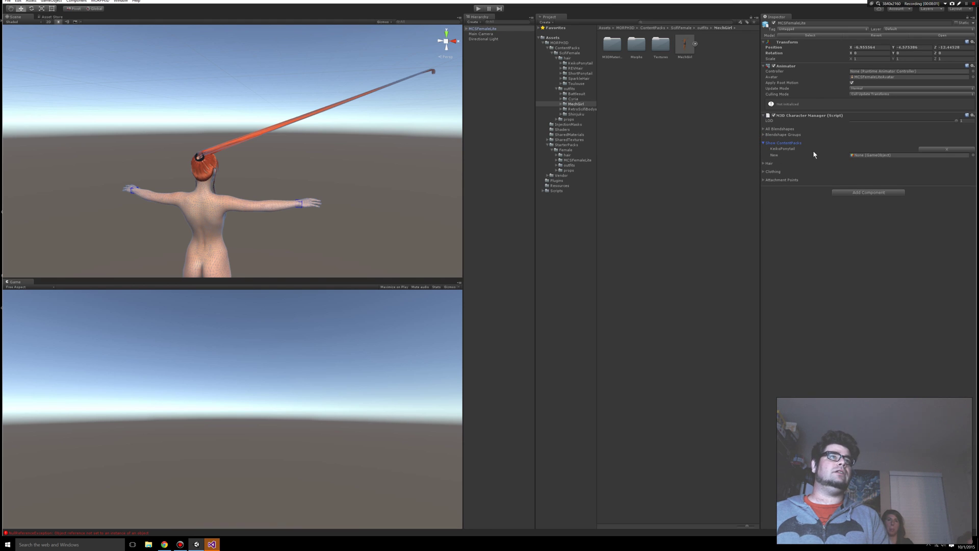
{"action": "left_click_drag", "start_coordinate": [684, 45], "coordinate": [861, 159]}
Examine the MechGirl outfit together with the KeikoPonytail hair on the figure, close up and as a whole from several angles.
{"action": "right_click_drag", "start_coordinate": [253, 178], "coordinate": [284, 195]}
{"action": "scroll", "coordinate": [326, 179], "scroll_direction": "up", "scroll_amount": 3}
{"action": "right_click_drag", "start_coordinate": [353, 173], "coordinate": [118, 138]}
{"action": "scroll", "coordinate": [117, 138], "scroll_direction": "down", "scroll_amount": 5}
{"action": "right_click_drag", "start_coordinate": [237, 139], "coordinate": [185, 128]}
{"action": "key", "text": "q"}
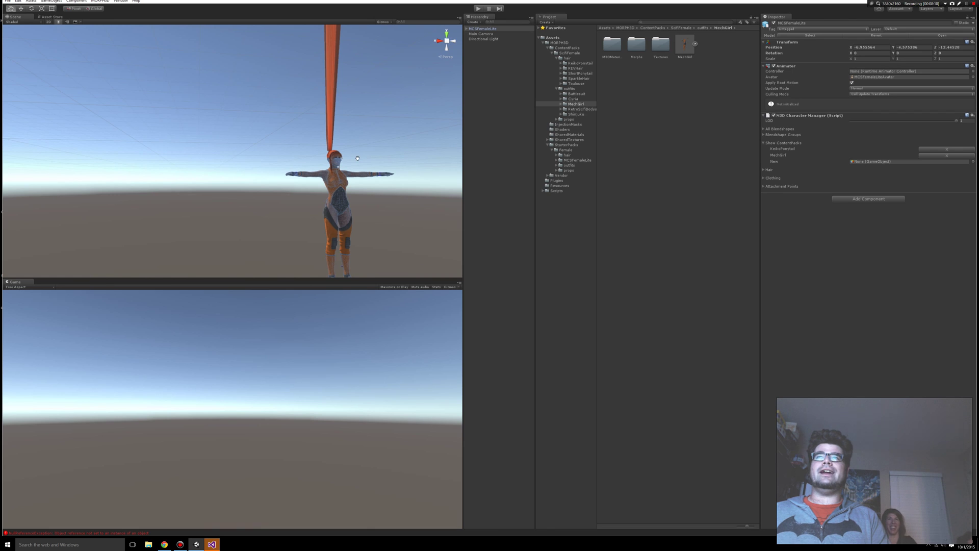
{"action": "left_click_drag", "start_coordinate": [361, 159], "coordinate": [435, 249]}
{"action": "scroll", "coordinate": [276, 157], "scroll_direction": "down", "scroll_amount": 5}
{"action": "scroll", "coordinate": [409, 248], "scroll_direction": "up", "scroll_amount": 5}
{"action": "scroll", "coordinate": [409, 247], "scroll_direction": "up", "scroll_amount": 3}
{"action": "right_click_drag", "start_coordinate": [389, 239], "coordinate": [206, 153]}
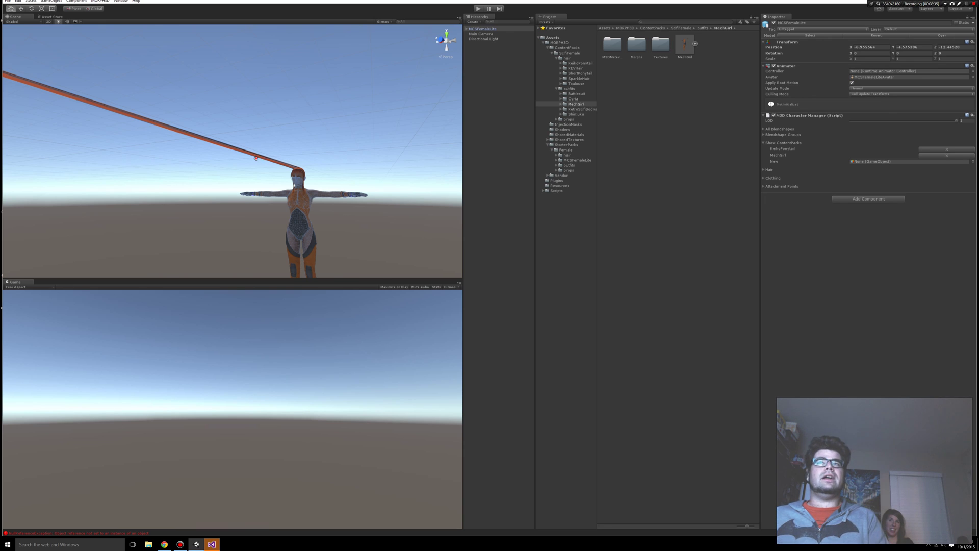
{"action": "left_click_drag", "start_coordinate": [256, 158], "coordinate": [295, 157]}
{"action": "scroll", "coordinate": [289, 168], "scroll_direction": "down", "scroll_amount": 8}
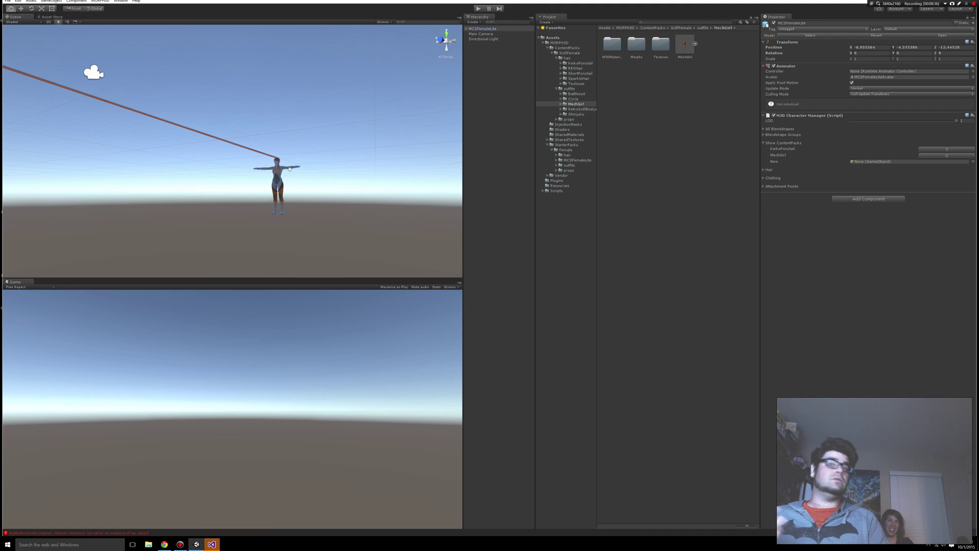
{"action": "mouse_move", "coordinate": [252, 202]}
{"action": "right_mouse_down"}
{"action": "mouse_move", "coordinate": [175, 147]}
{"action": "mouse_move", "coordinate": [136, 147]}
{"action": "mouse_move", "coordinate": [227, 175]}
{"action": "mouse_move", "coordinate": [243, 194]}
{"action": "right_mouse_up"}
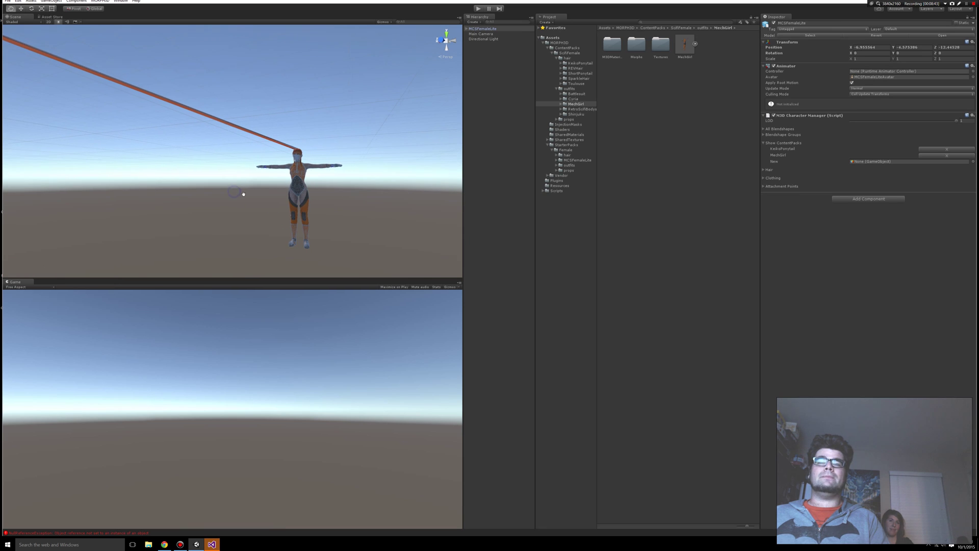